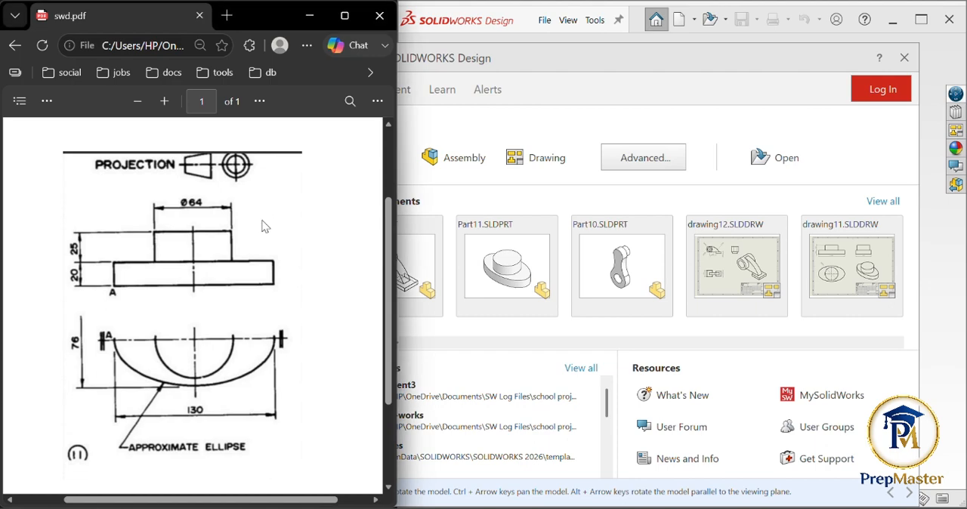
- Ink freehand marks on the PDF's lower view: circle the symmetry mark at A and trace the mirrored upper halves of the ellipse and circle
click(54, 105)
click(97, 153)
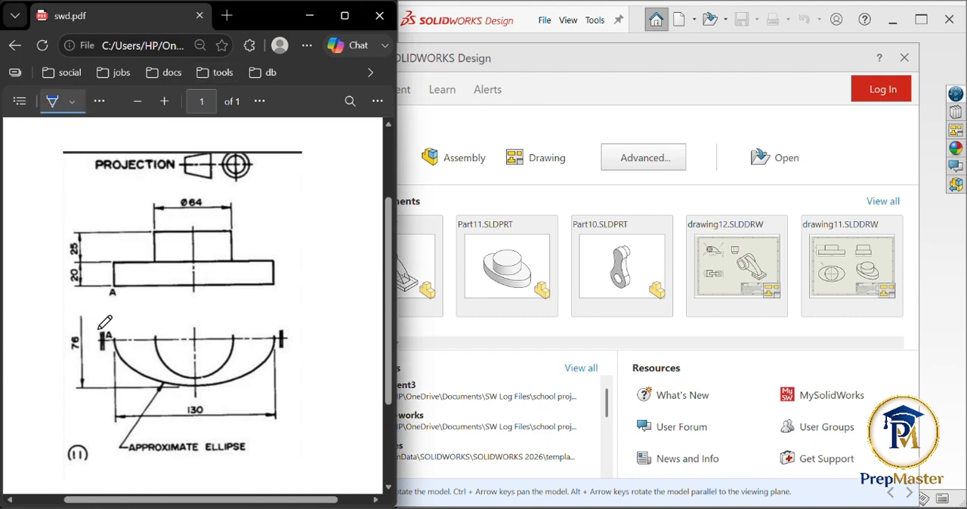
mouse_move(99, 331)
mouse_down()
mouse_move(109, 354)
mouse_move(99, 330)
mouse_move(154, 314)
mouse_move(233, 312)
mouse_move(279, 337)
mouse_up()
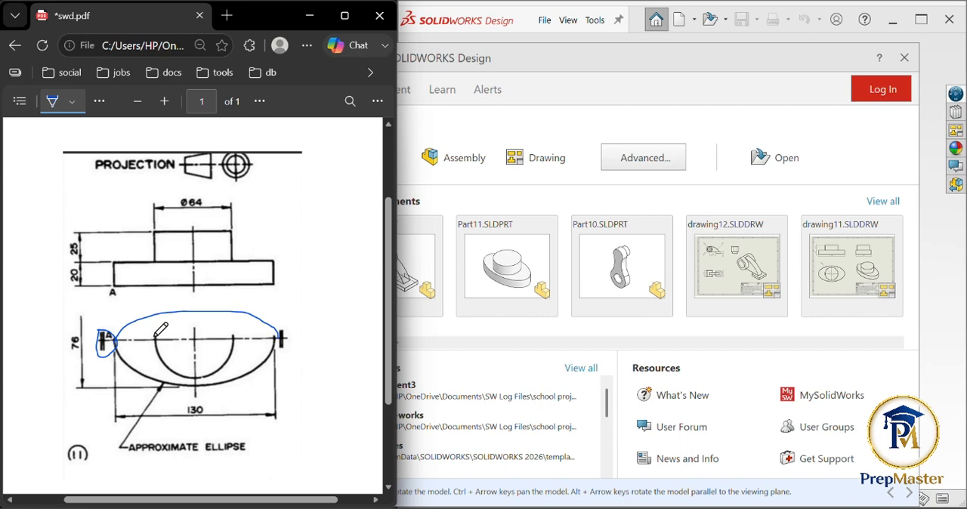
mouse_move(157, 330)
mouse_down()
mouse_move(221, 313)
mouse_move(241, 329)
mouse_up()
- Erase the freehand ink strokes from the PDF's lower view
click(72, 101)
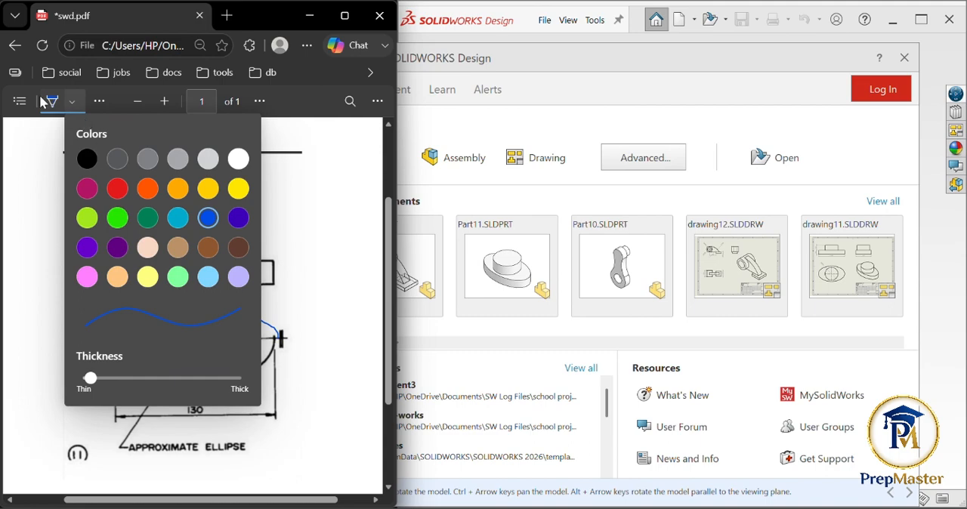
click(102, 100)
click(101, 102)
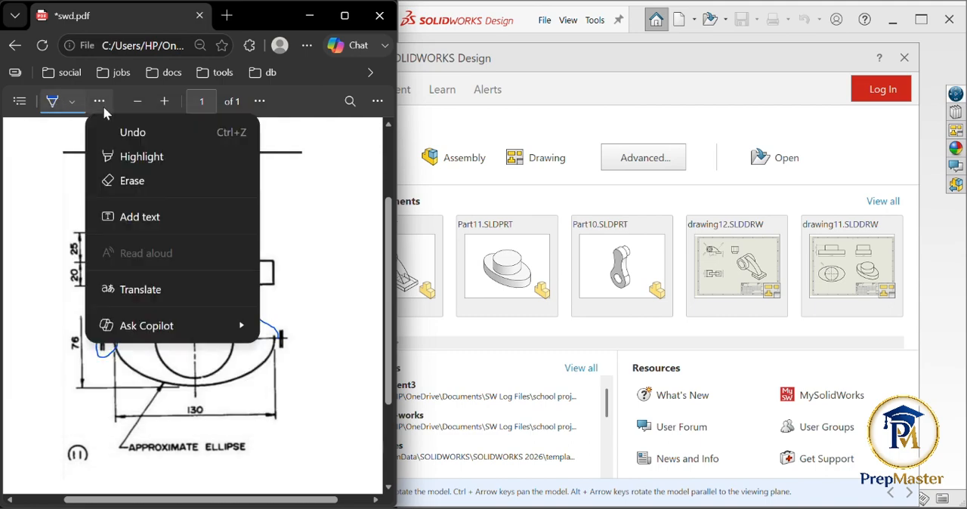
click(127, 188)
click(188, 315)
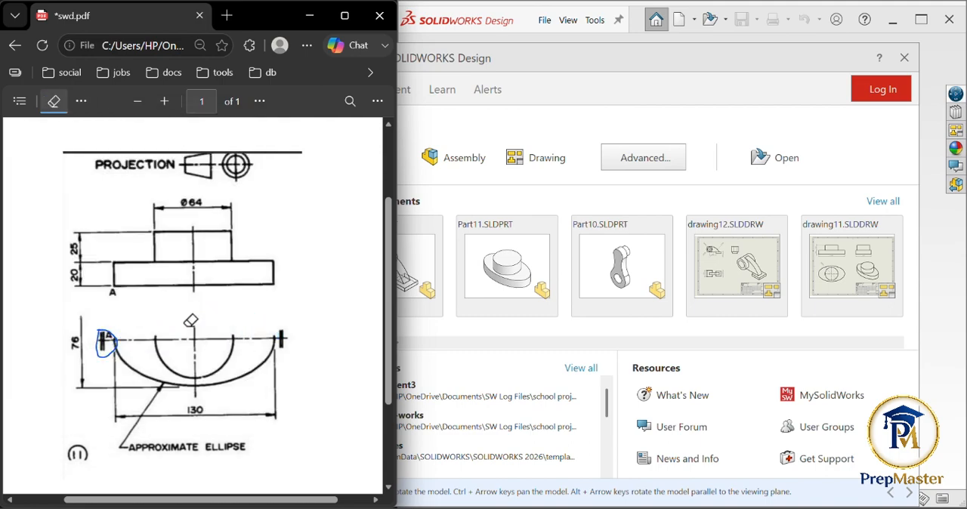
click(104, 336)
- Switch to SOLIDWORKS, create a new part and bring up the sketch tools
click(544, 124)
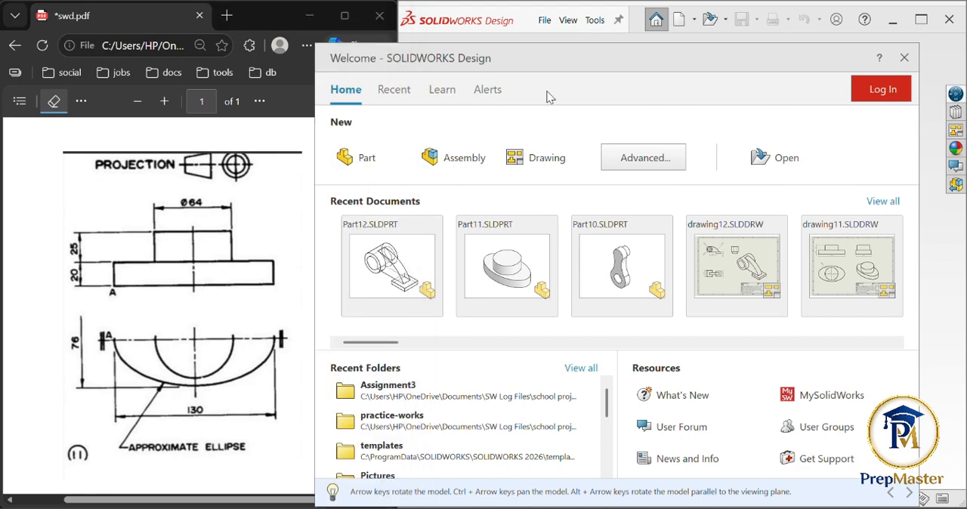
click(359, 163)
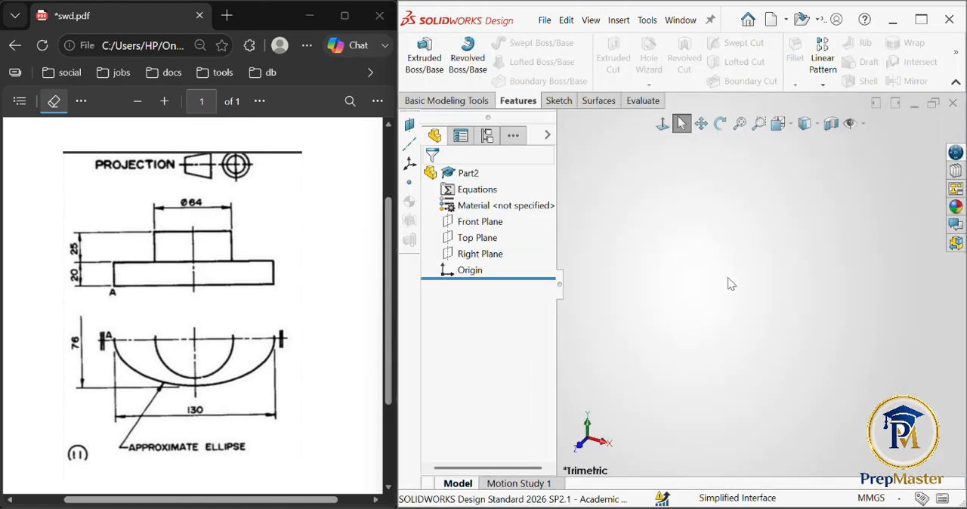
click(558, 101)
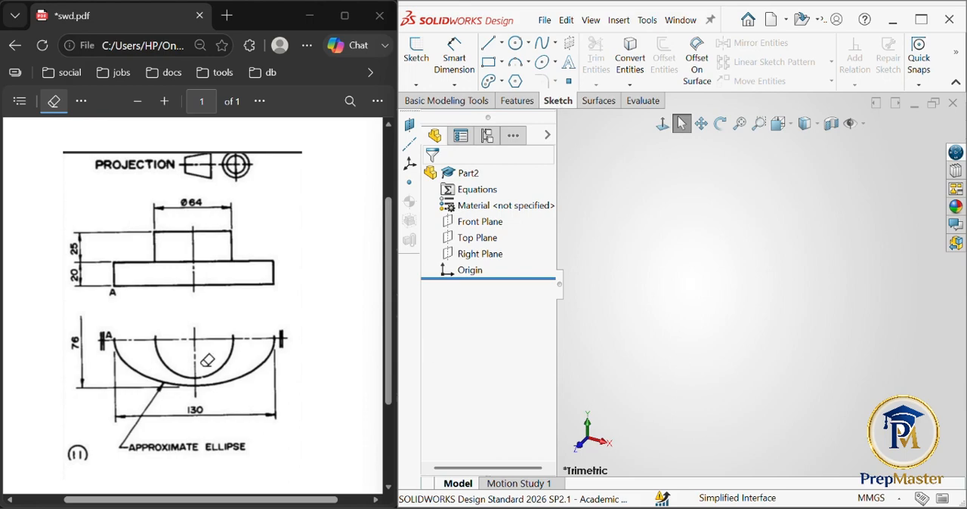
- Circle label A, the front view and the right half of the lower view in the PDF with freehand ink
click(80, 102)
click(106, 180)
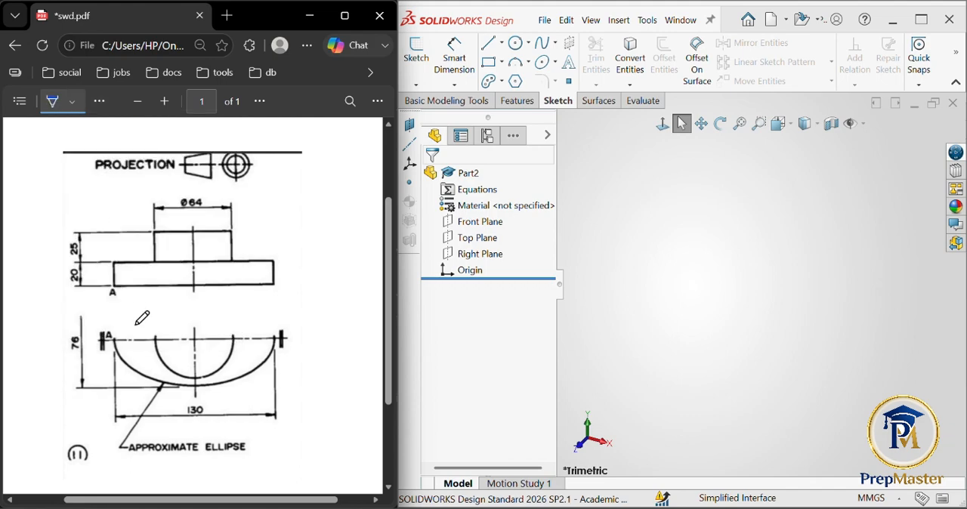
mouse_move(107, 328)
mouse_down()
mouse_move(105, 347)
mouse_move(116, 338)
mouse_move(108, 329)
mouse_up()
mouse_move(245, 190)
mouse_down()
mouse_move(112, 255)
mouse_move(236, 175)
mouse_up()
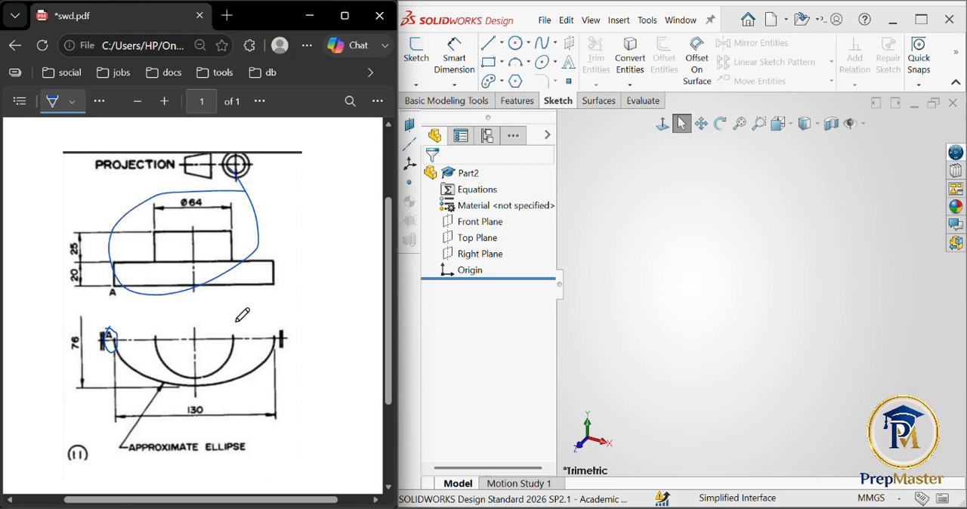
mouse_move(237, 321)
mouse_down()
mouse_move(224, 389)
mouse_move(243, 312)
mouse_move(239, 318)
mouse_up()
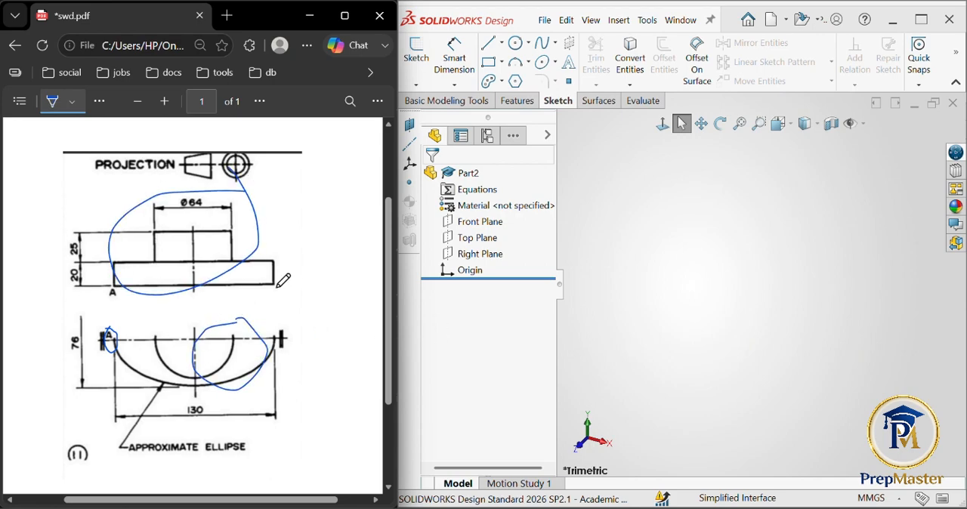
click(469, 239)
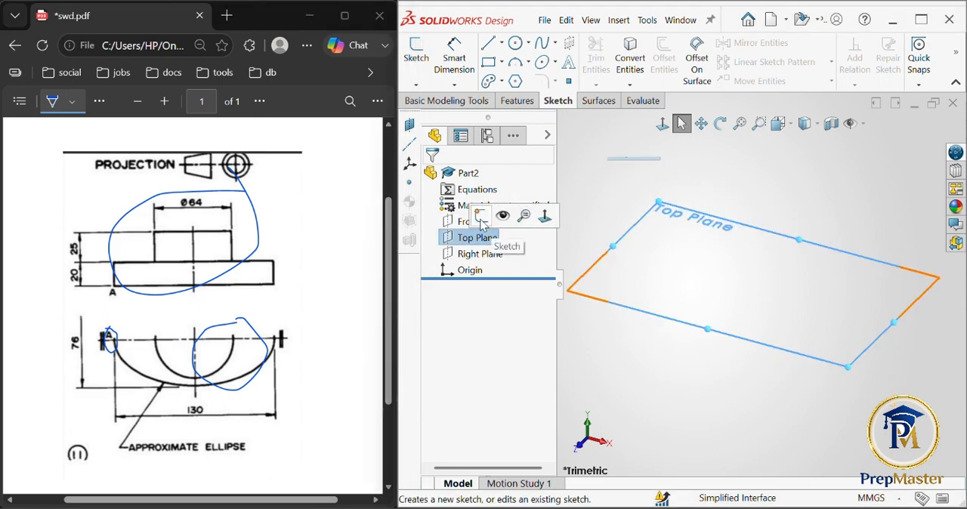
click(484, 225)
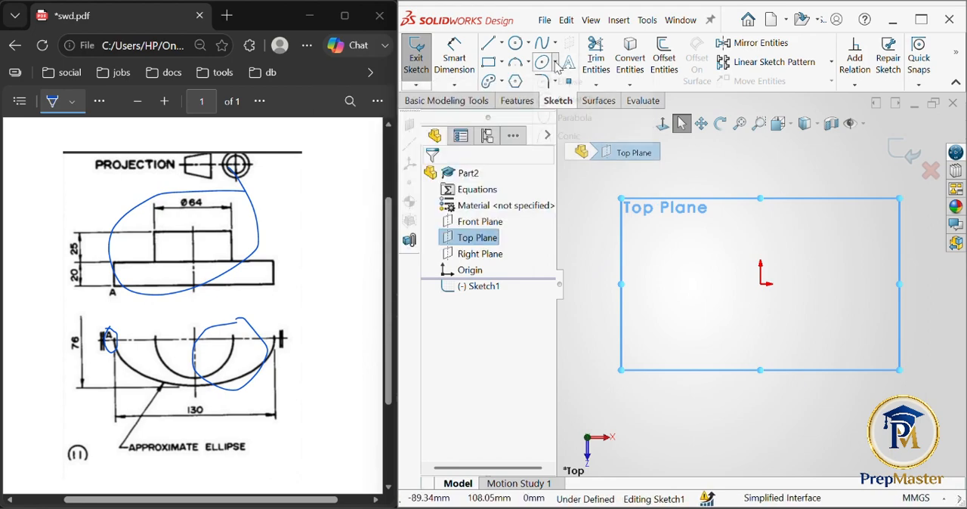
click(554, 62)
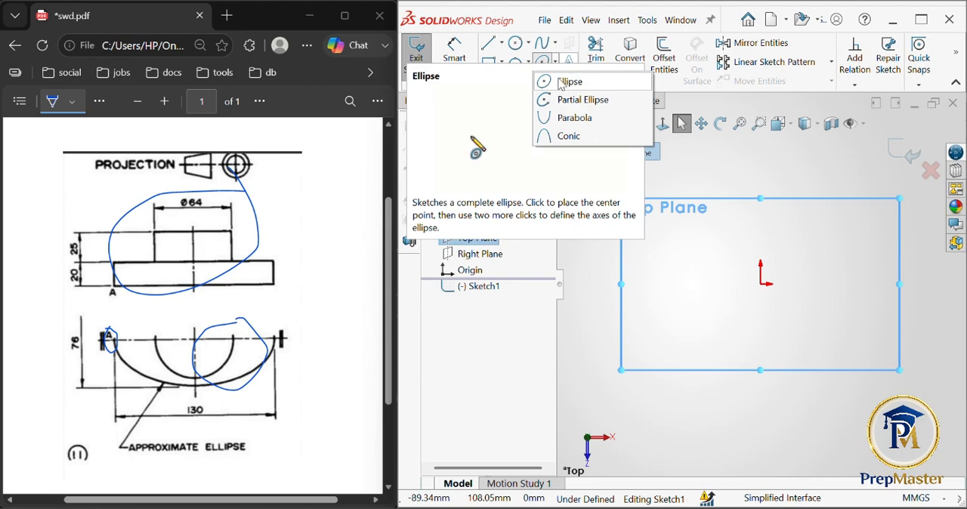
click(679, 163)
click(682, 169)
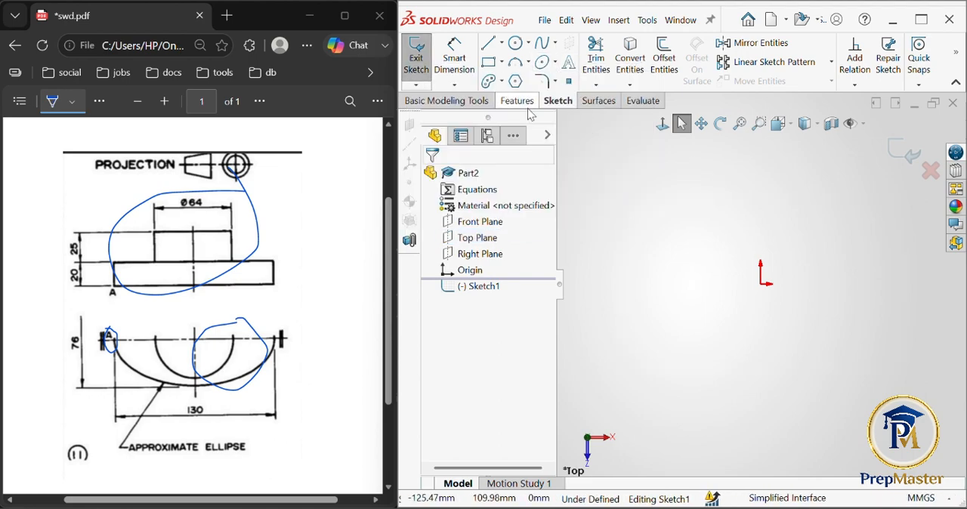
click(556, 63)
click(416, 57)
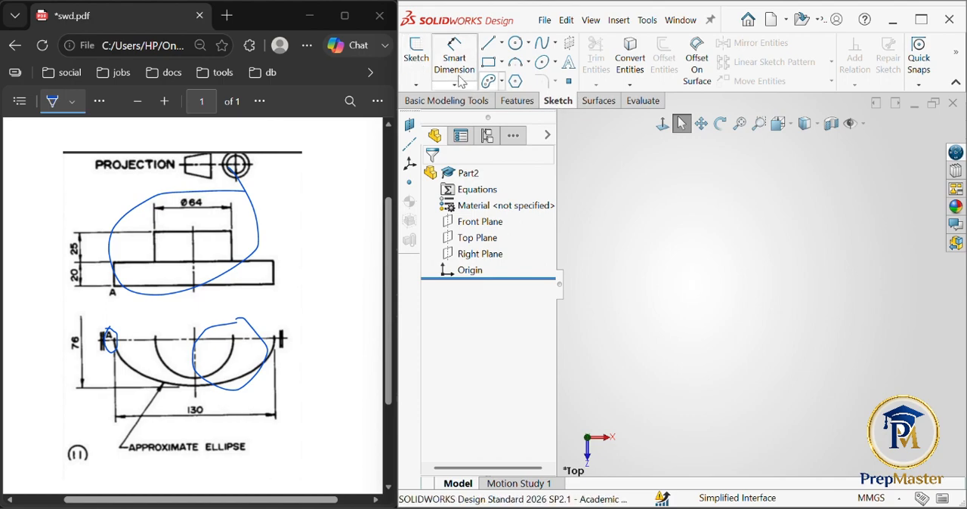
- Start a sketch on the Top Plane
click(413, 59)
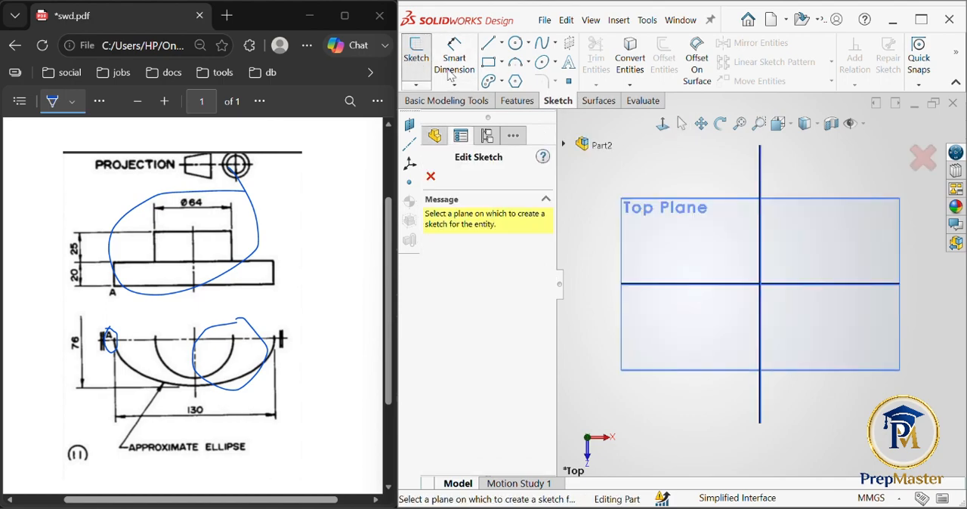
click(729, 266)
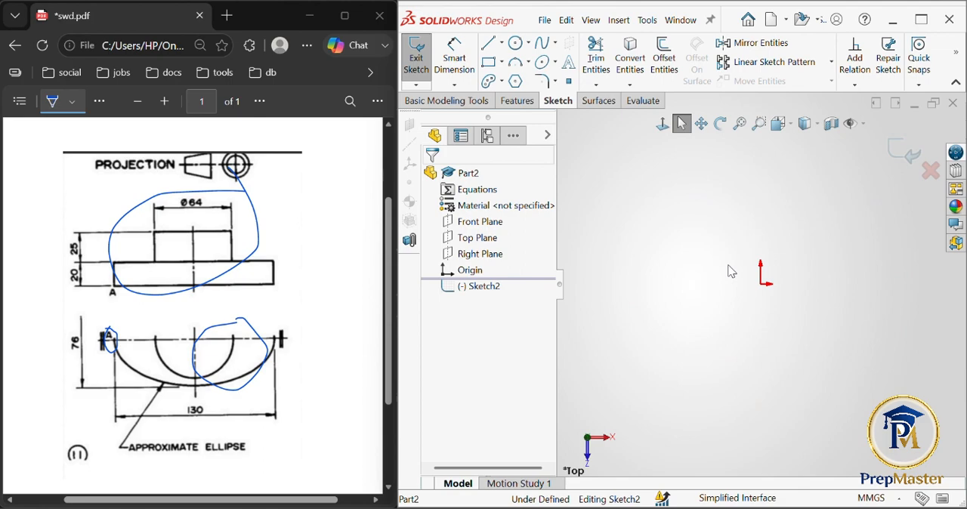
click(556, 64)
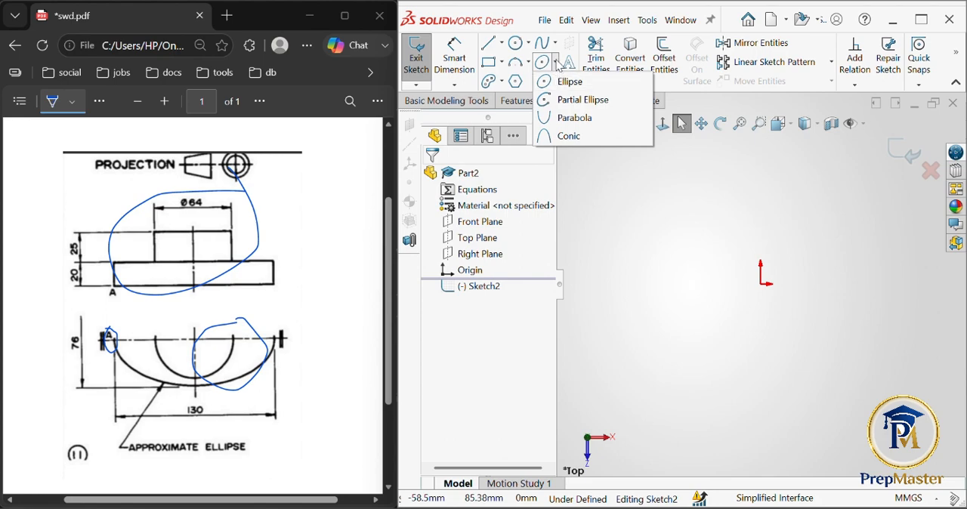
click(557, 63)
click(556, 63)
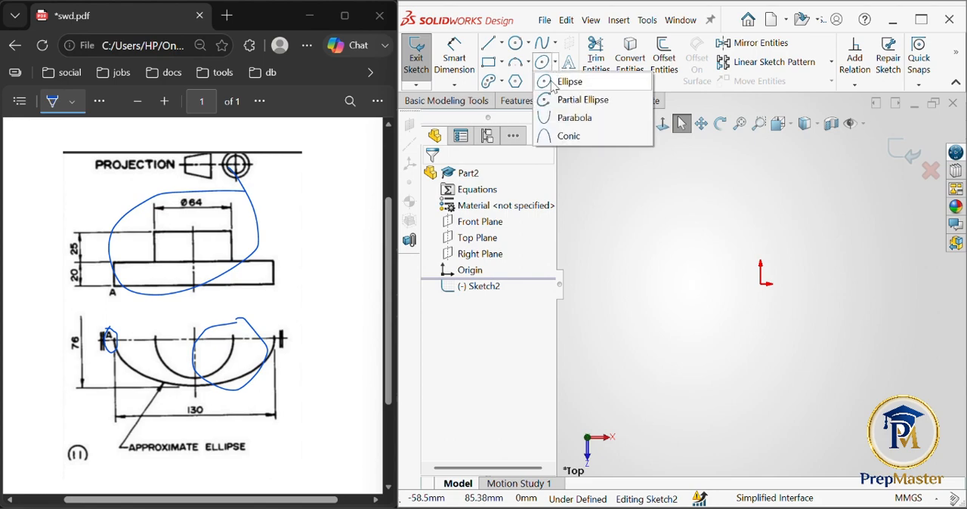
click(556, 83)
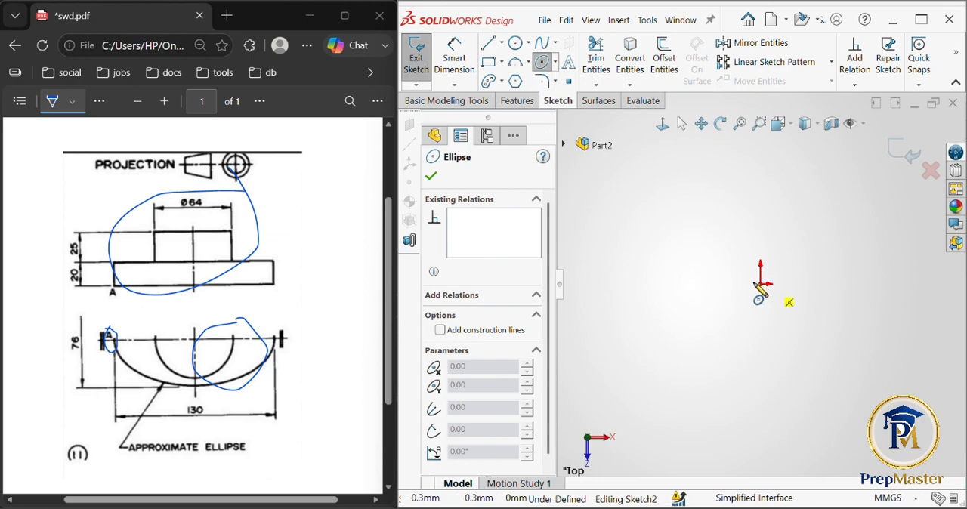
click(760, 284)
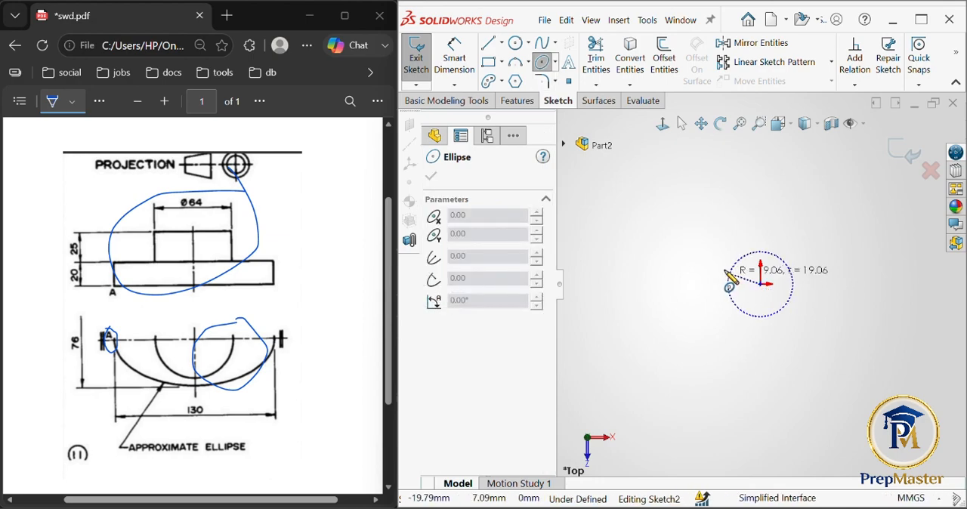
click(652, 242)
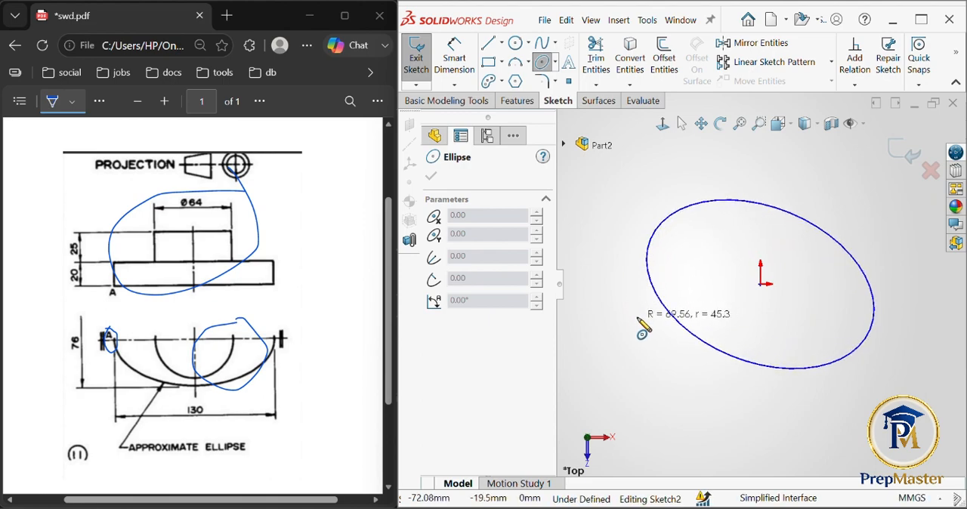
key(Escape)
key(Escape)
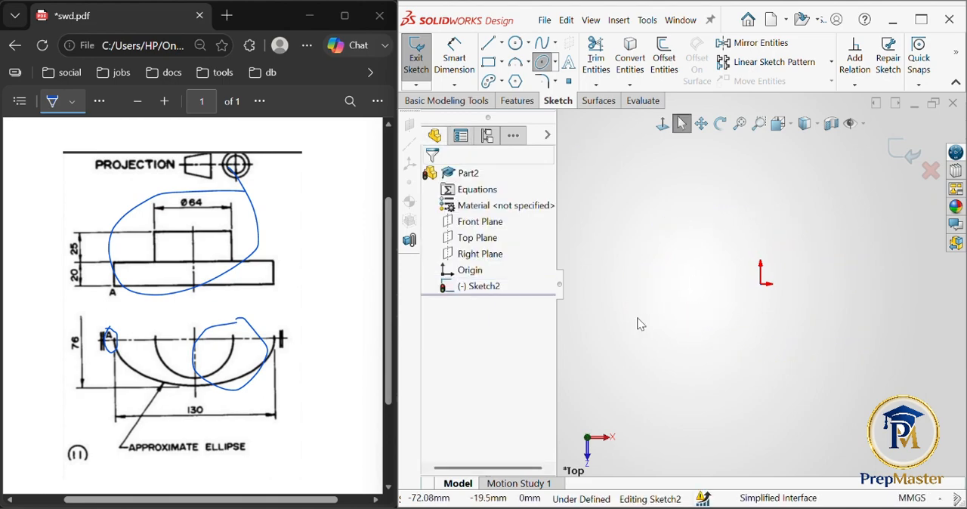
- Sketch a horizontal ellipse centred about 24 mm directly above the origin, with radii of about 66 mm and 34 mm
click(555, 62)
click(561, 81)
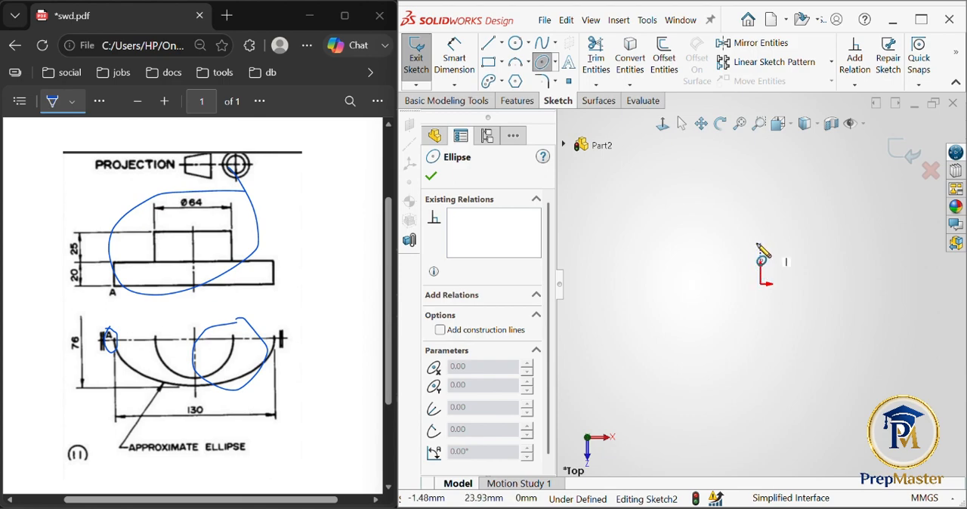
click(760, 244)
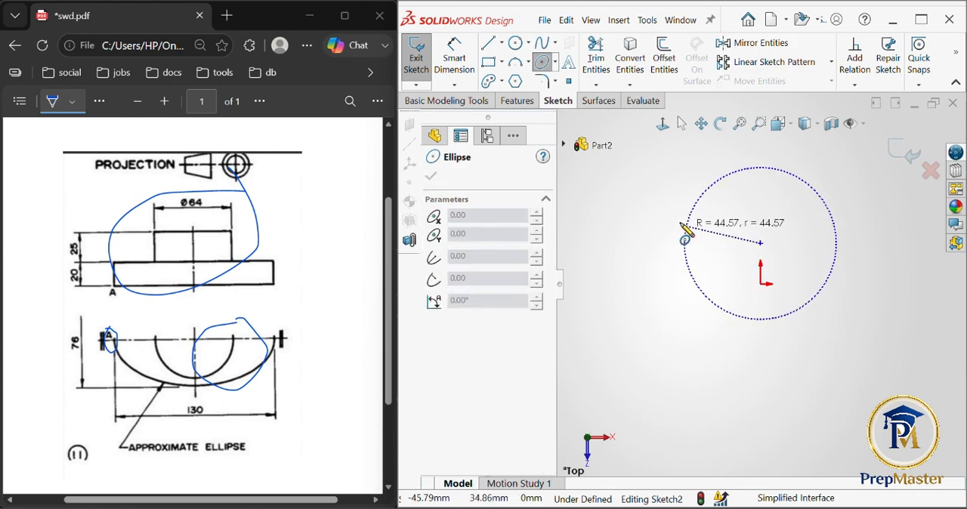
click(649, 244)
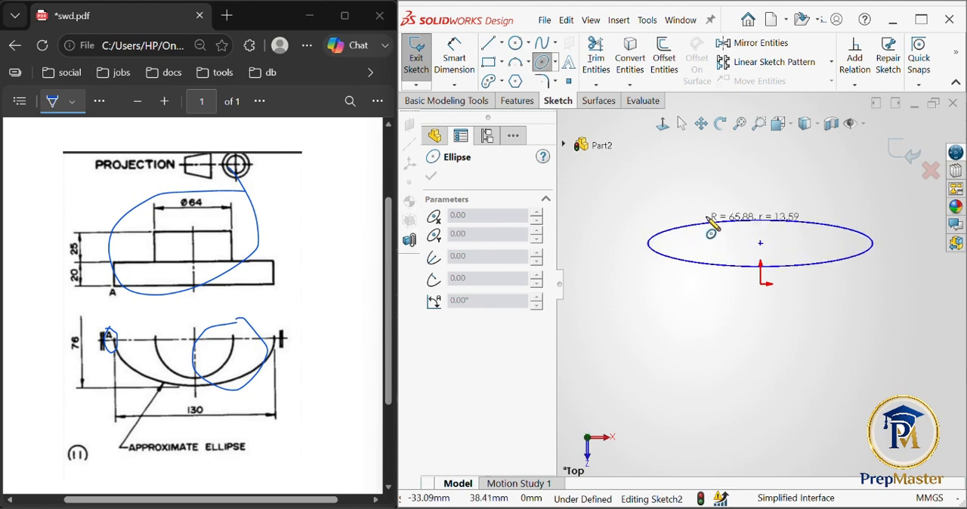
click(750, 187)
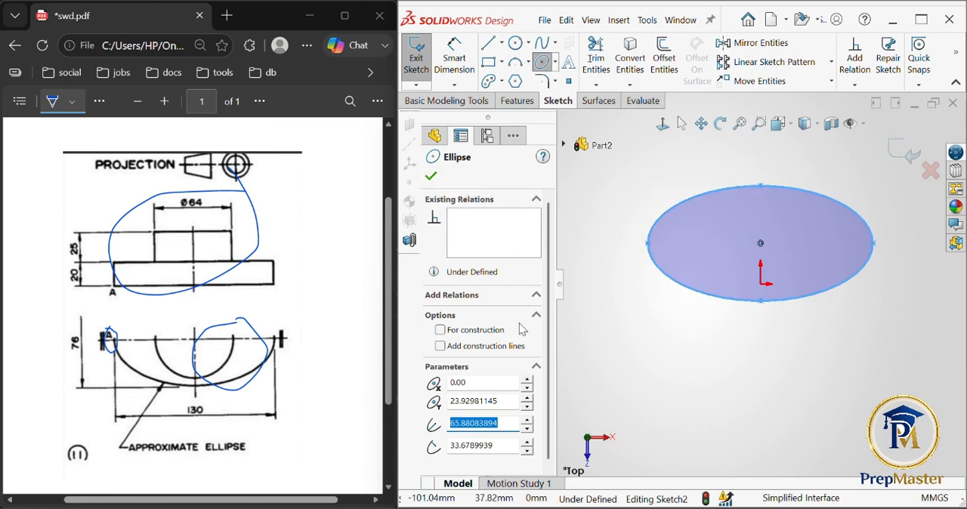
- Set the ellipse's major radius (Radius 1) to 65 mm
drag(548, 336, 548, 373)
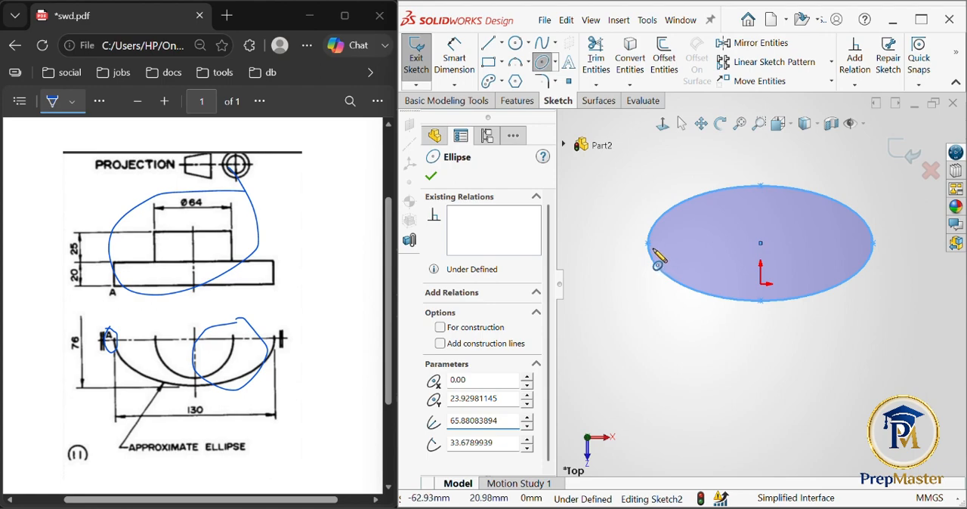
click(469, 448)
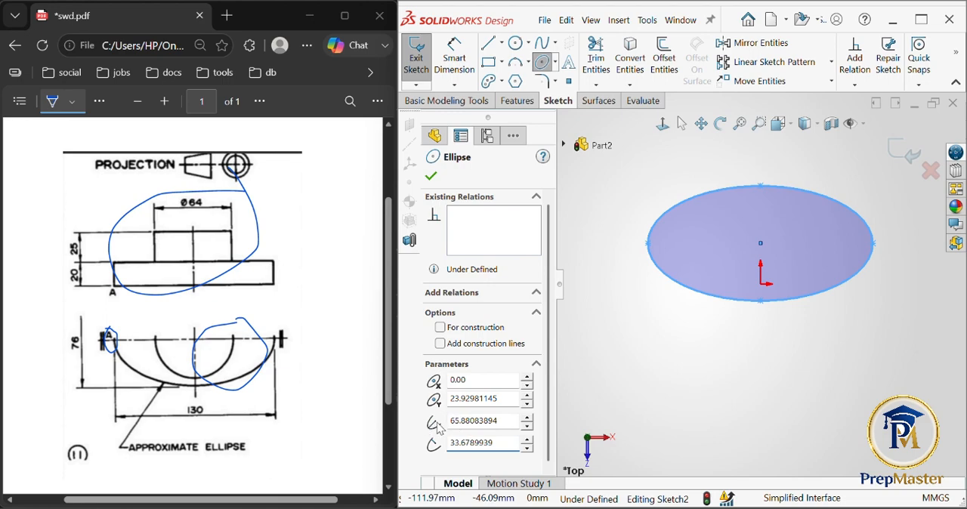
double_click(497, 419)
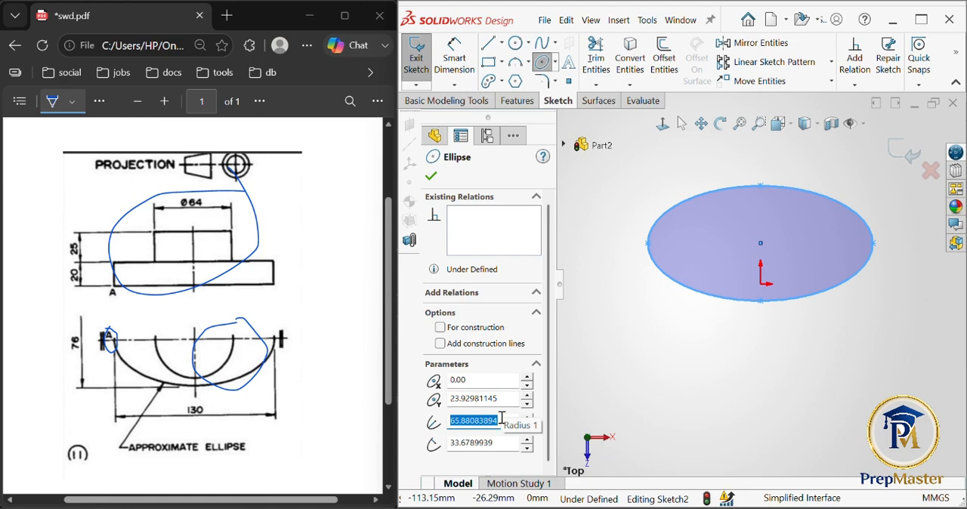
text(65.00)
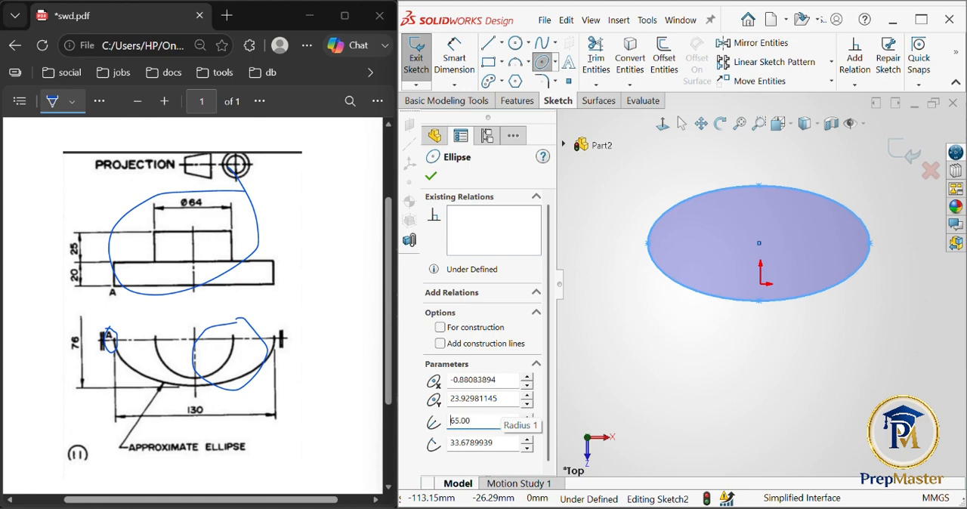
double_click(486, 422)
text(1)
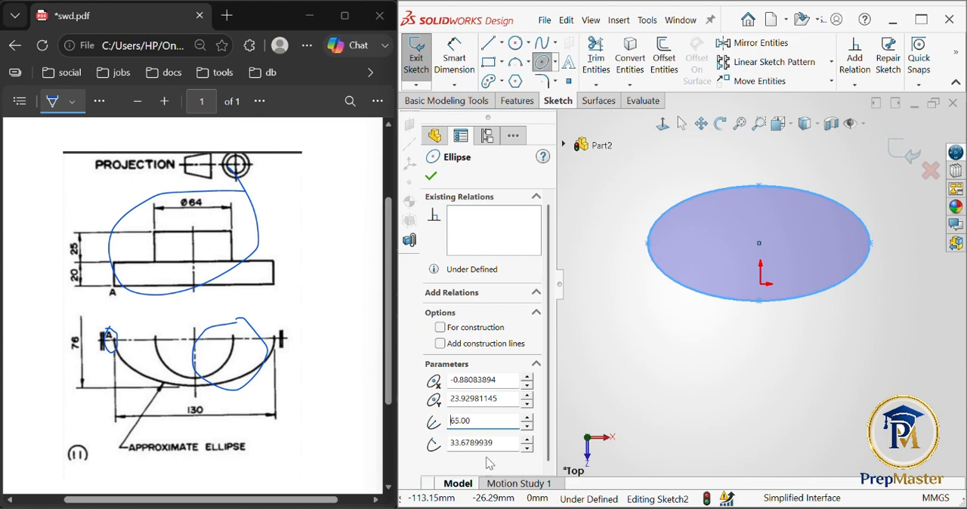
- Mark the vertical centre line, the 76 dimension, the missing upper half of the ellipse and its left end in the PDF's lower view with freehand ink
double_click(509, 446)
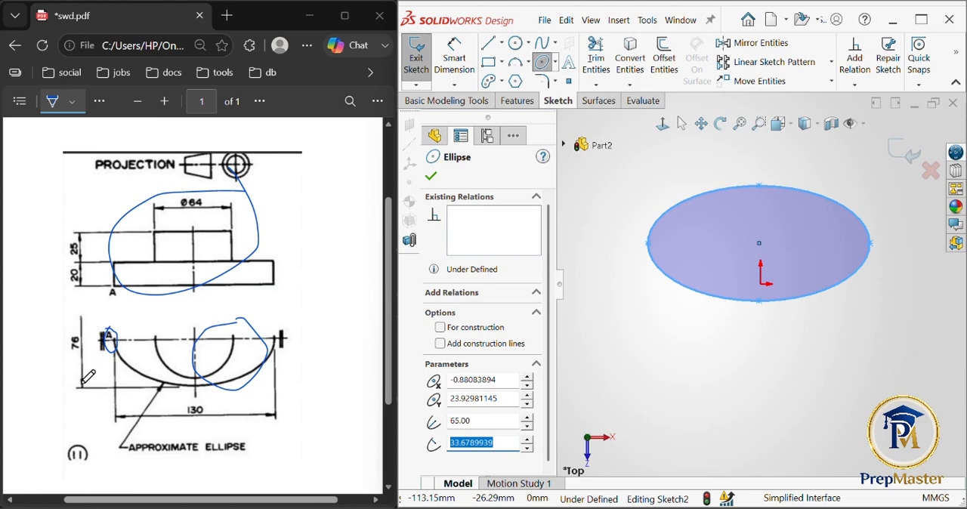
click(117, 344)
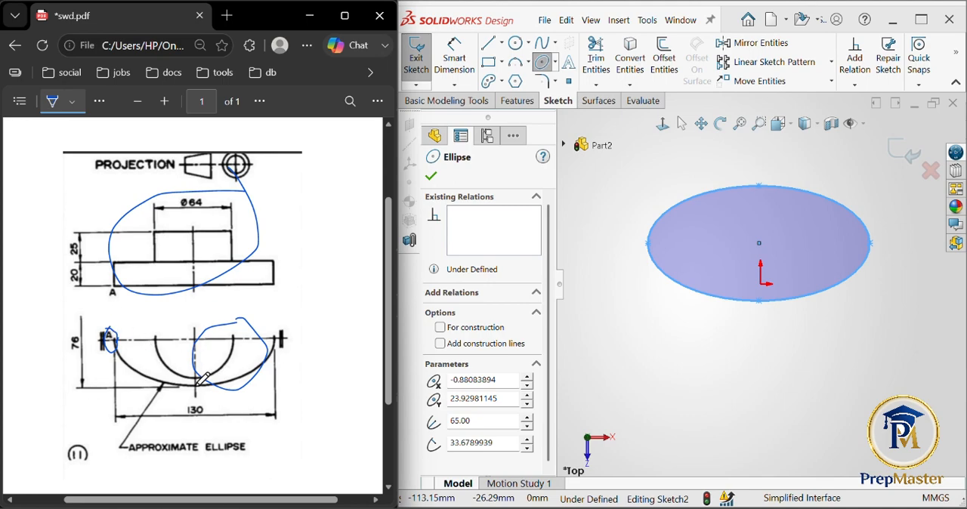
mouse_move(197, 384)
mouse_down()
mouse_move(196, 309)
mouse_move(195, 387)
mouse_up()
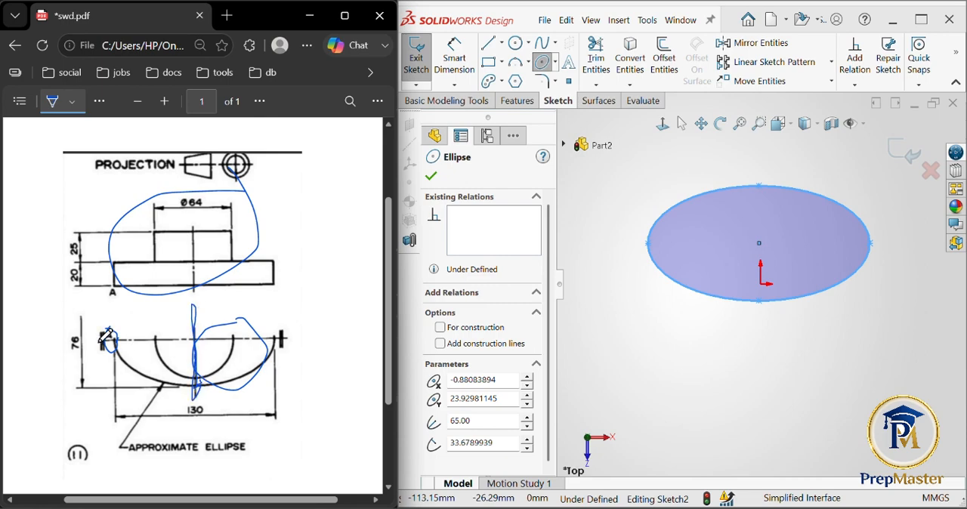
mouse_move(72, 325)
mouse_down()
mouse_move(74, 349)
mouse_move(86, 337)
mouse_move(76, 327)
mouse_move(240, 299)
mouse_move(282, 334)
mouse_up()
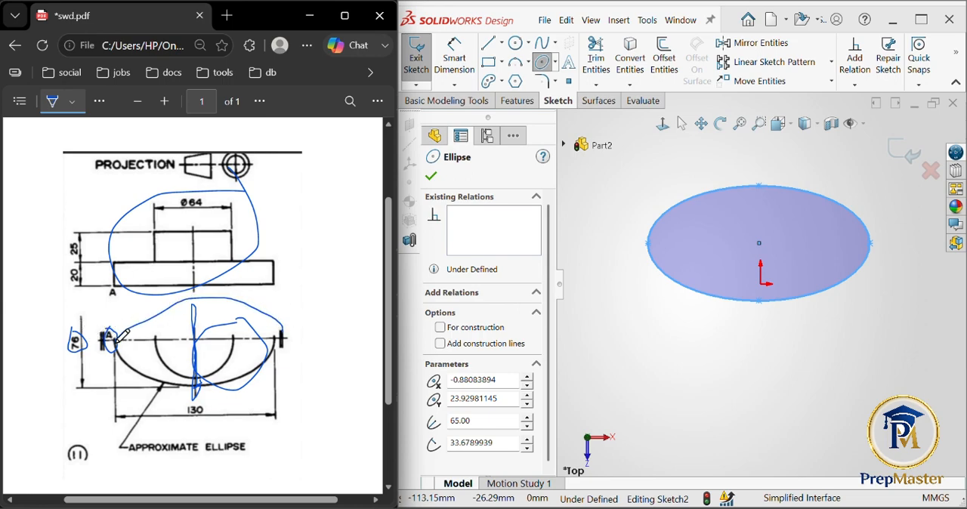
drag(115, 336, 114, 389)
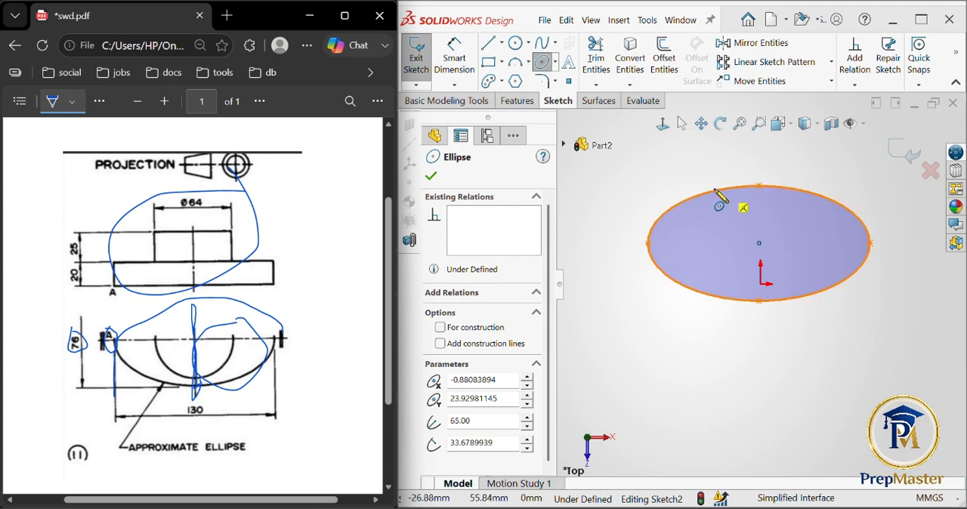
- Set the ellipse's minor radius (Radius 2) to 38 mm, half of the drawing's 76 dimension, and finish the ellipse
double_click(486, 442)
text(76/2)
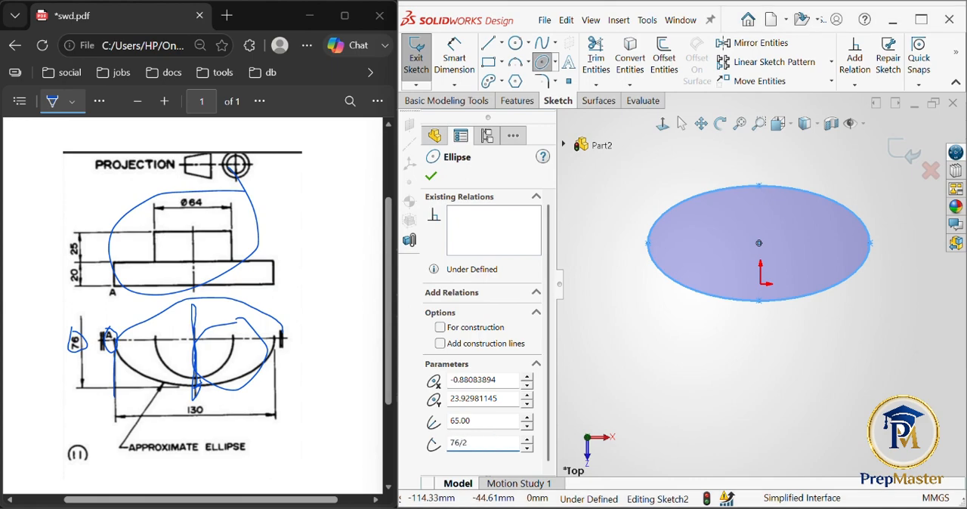
key(Return)
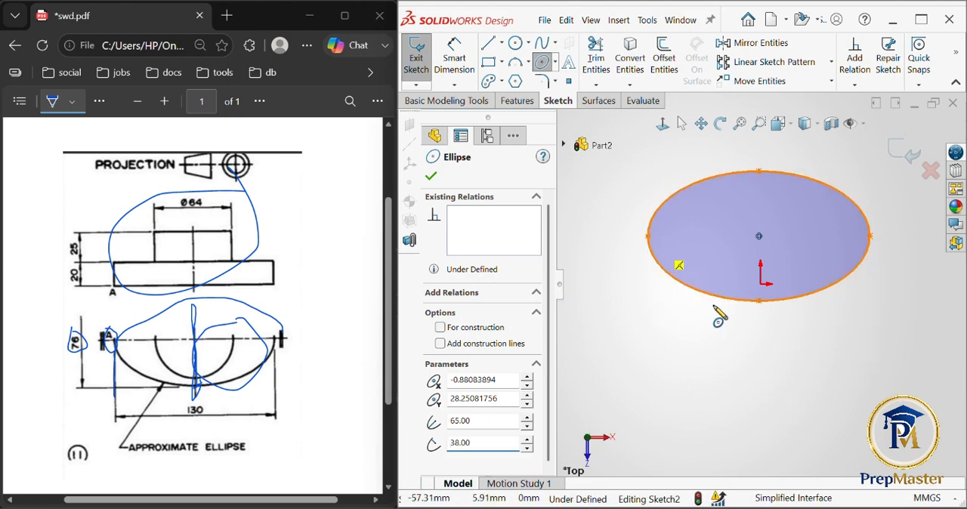
click(432, 176)
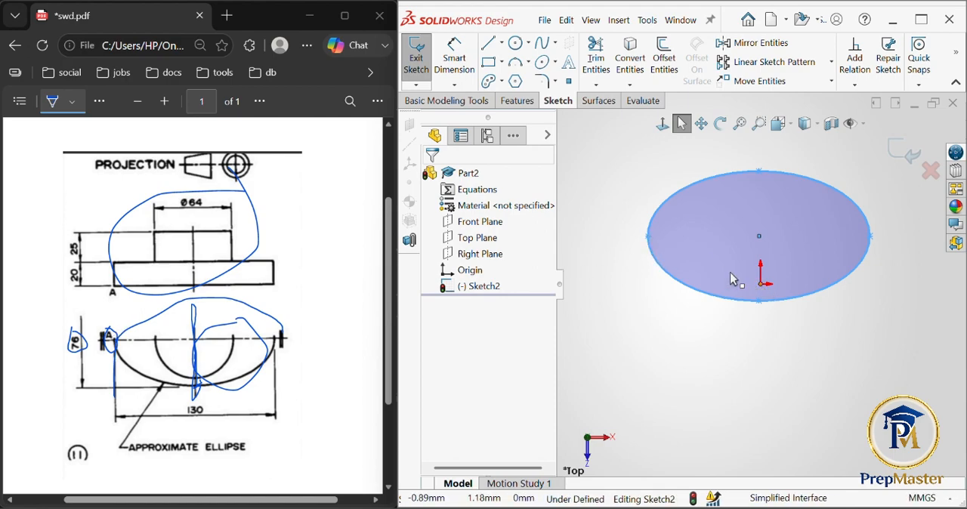
click(649, 237)
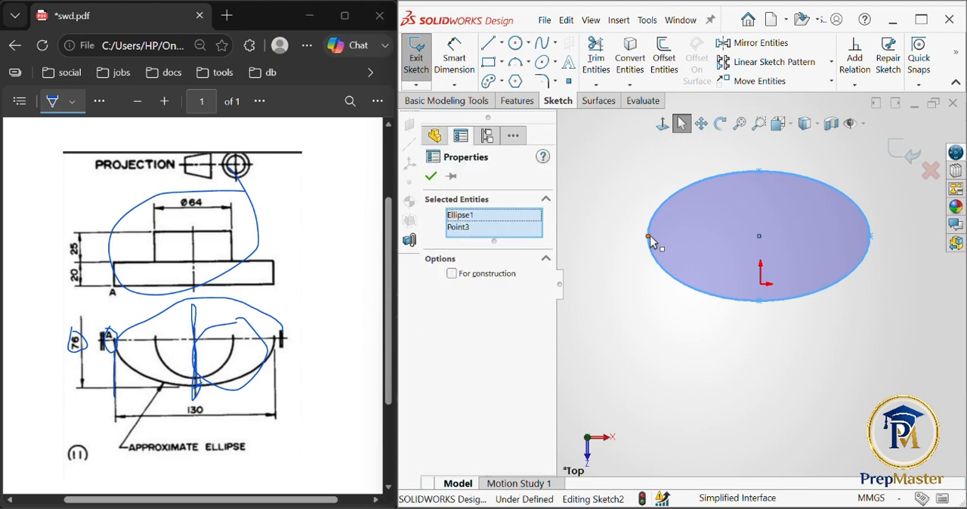
ctrl+click(762, 286)
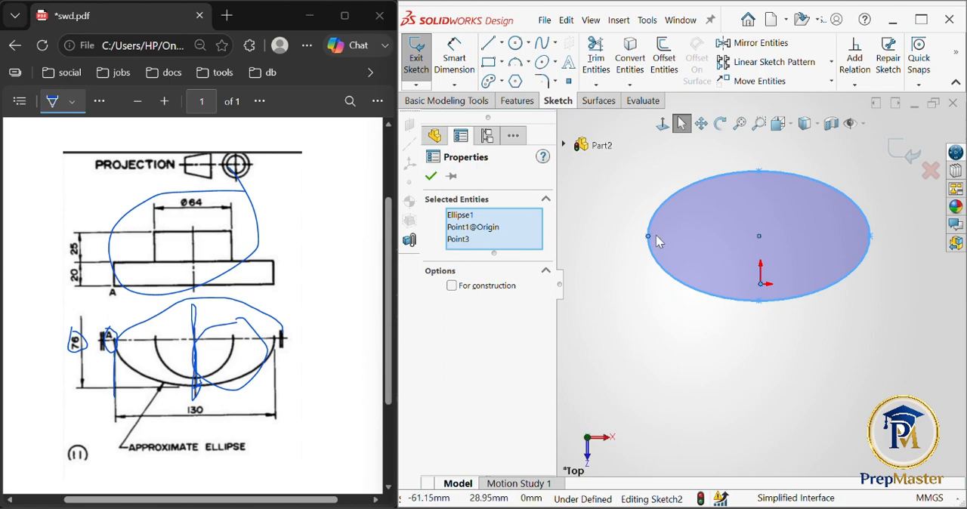
click(478, 217)
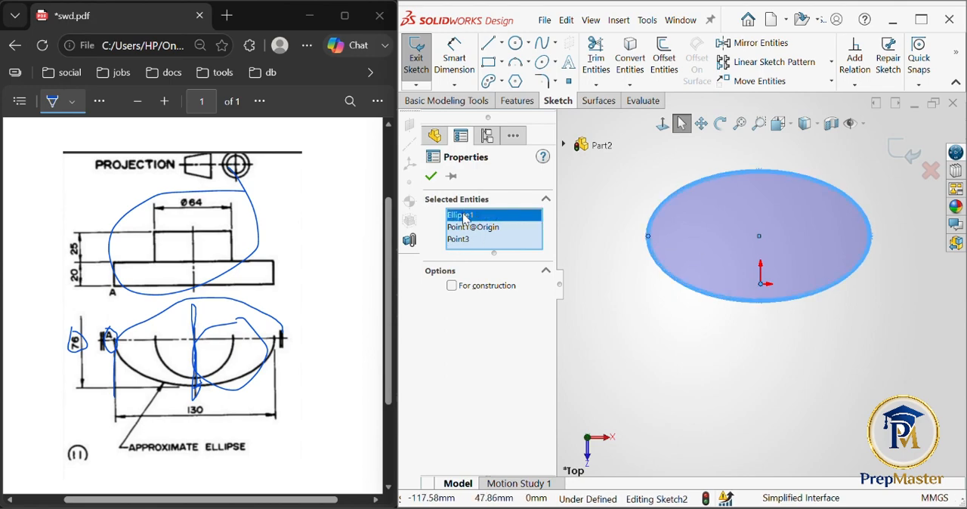
key(Delete)
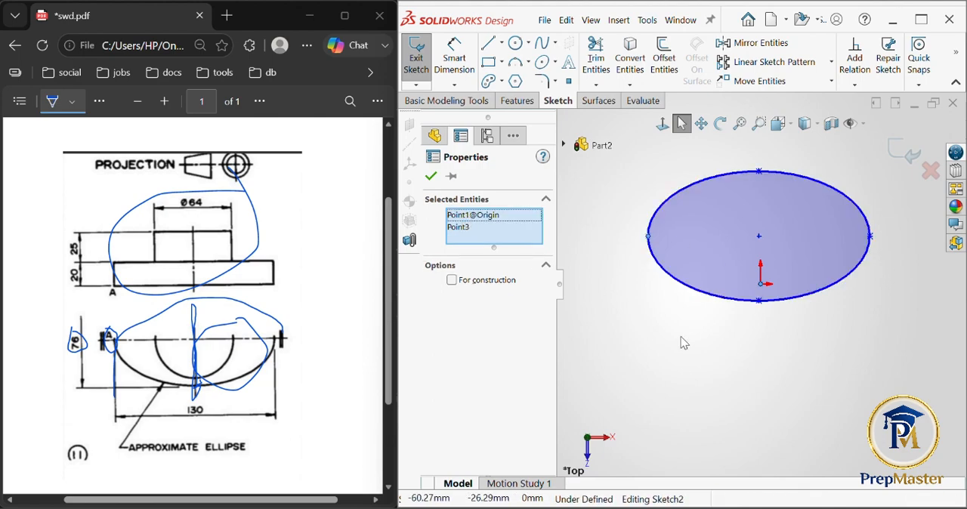
click(489, 219)
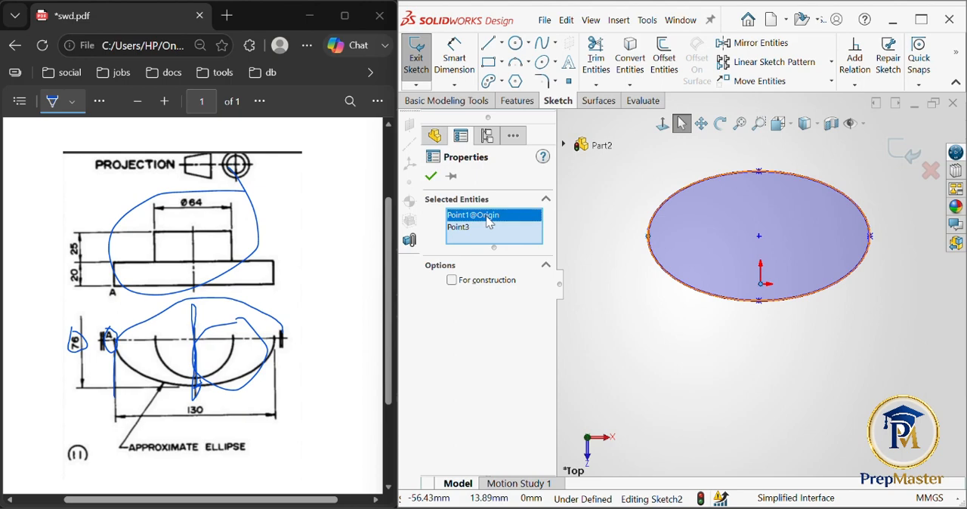
right_click(490, 222)
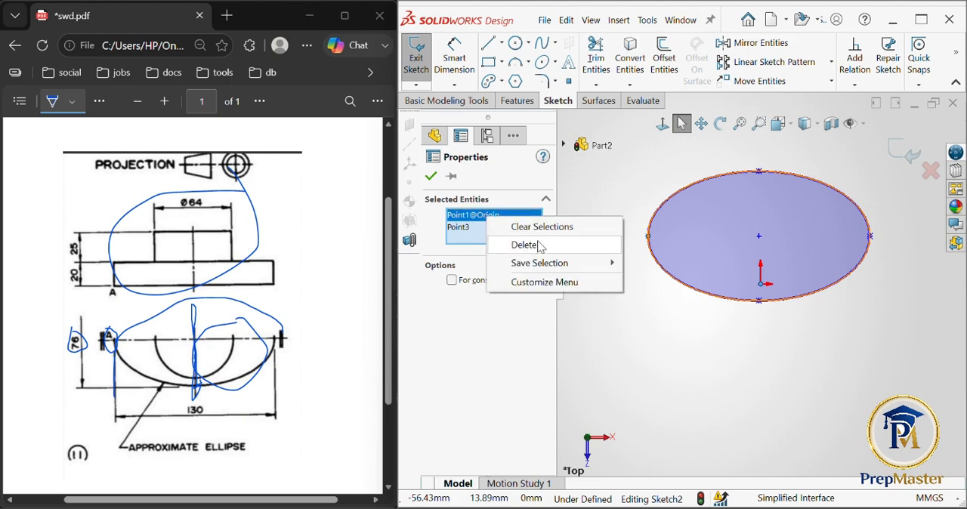
click(479, 350)
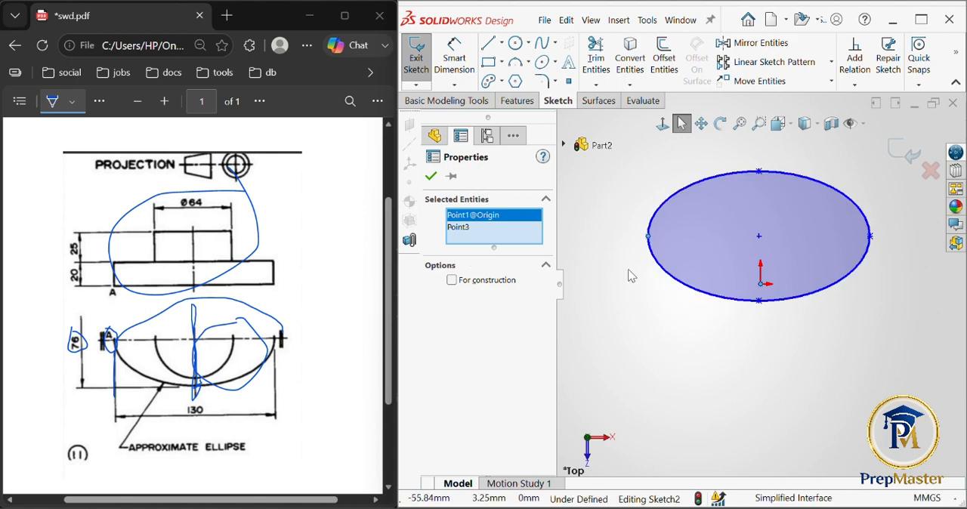
click(546, 266)
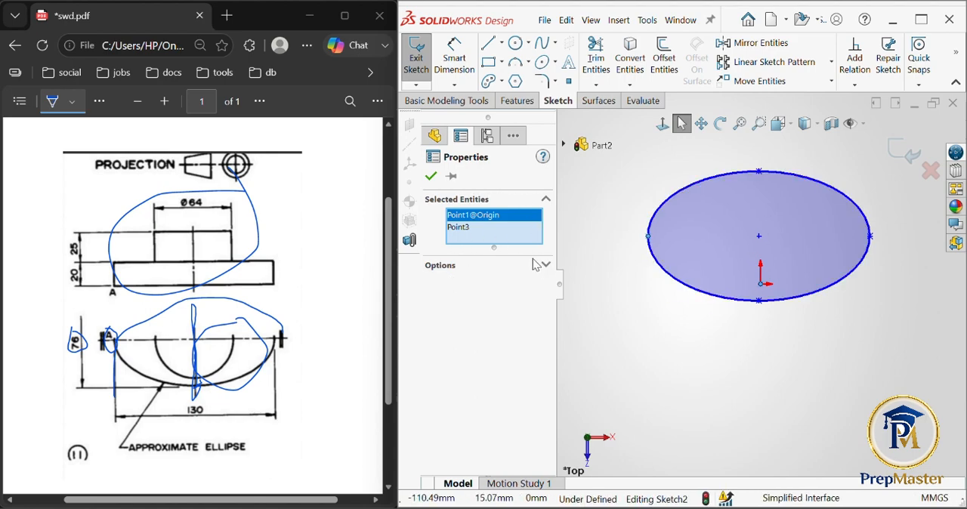
click(617, 211)
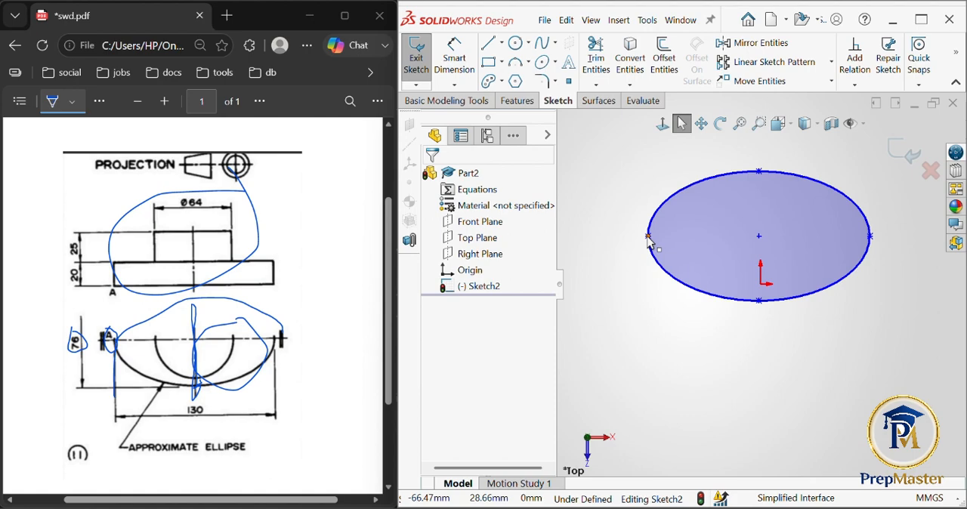
- Make the left end point of the ellipse's major axis coincident with the origin
click(649, 240)
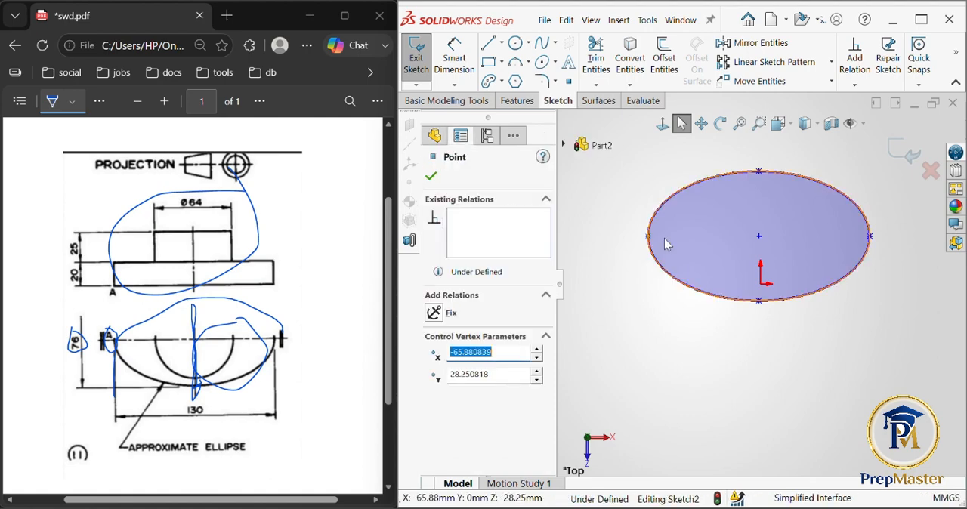
ctrl+click(761, 285)
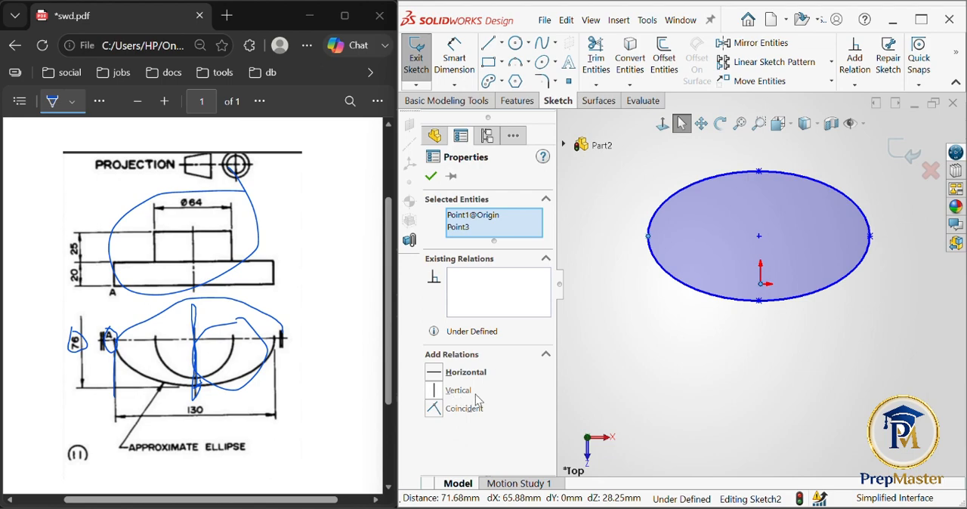
click(435, 411)
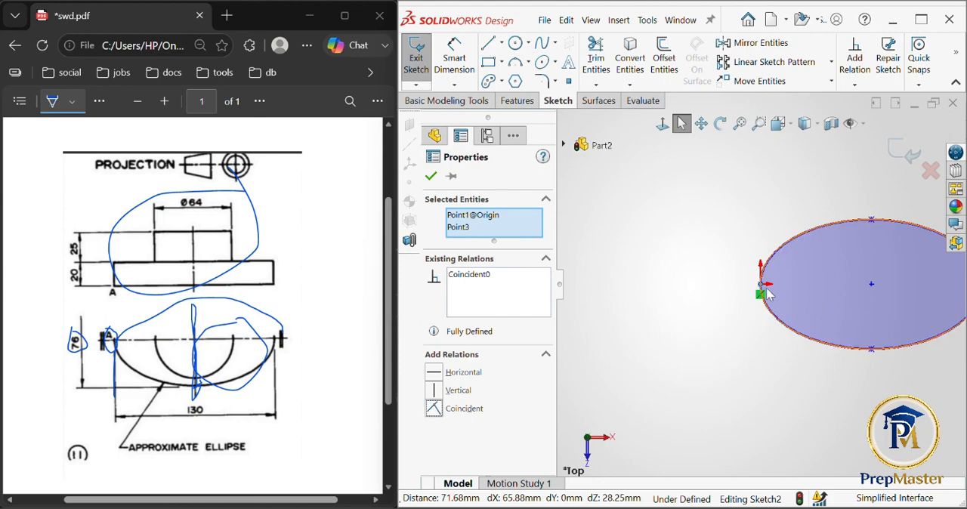
click(431, 177)
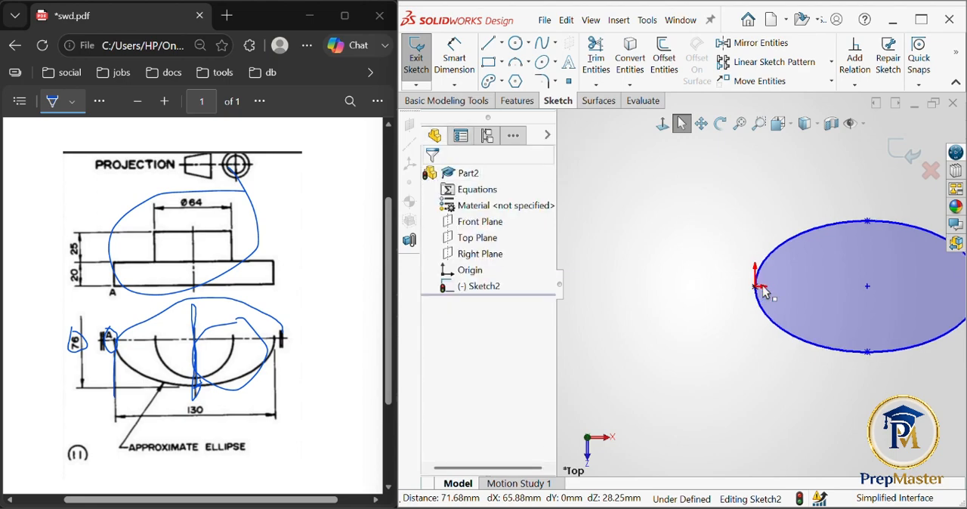
- Mark the base's 20 thickness dimension in the PDF's front view with freehand ink
key(f)
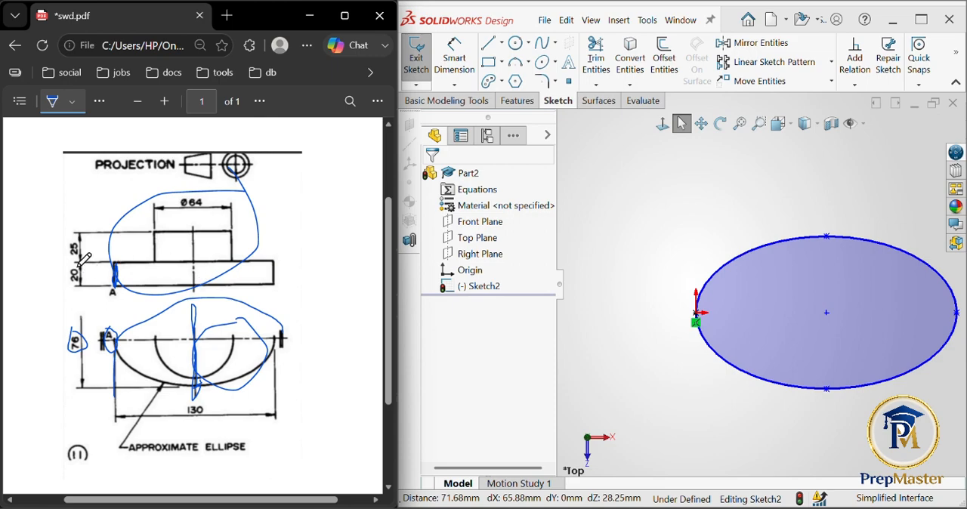
mouse_move(83, 260)
mouse_down()
mouse_move(67, 287)
mouse_move(112, 279)
mouse_up()
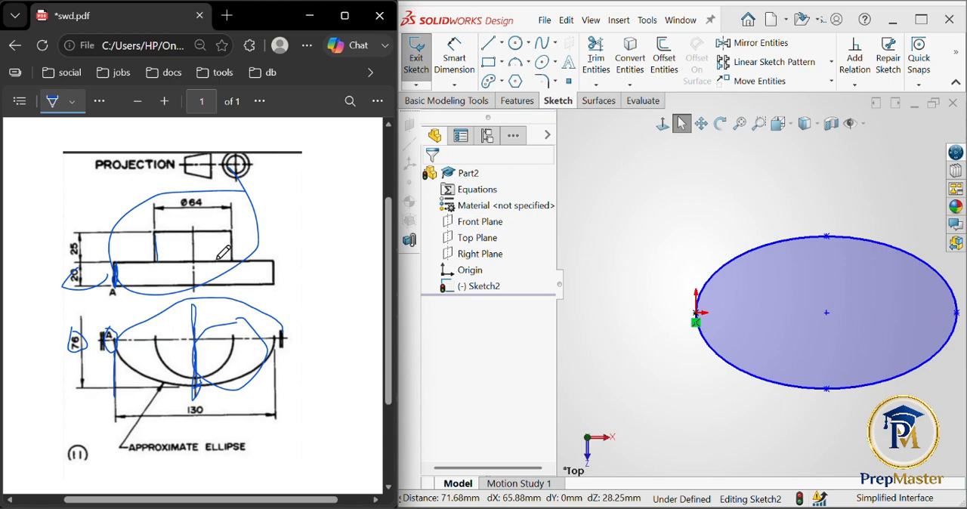
mouse_move(70, 266)
mouse_down()
mouse_move(73, 303)
mouse_move(100, 274)
mouse_up()
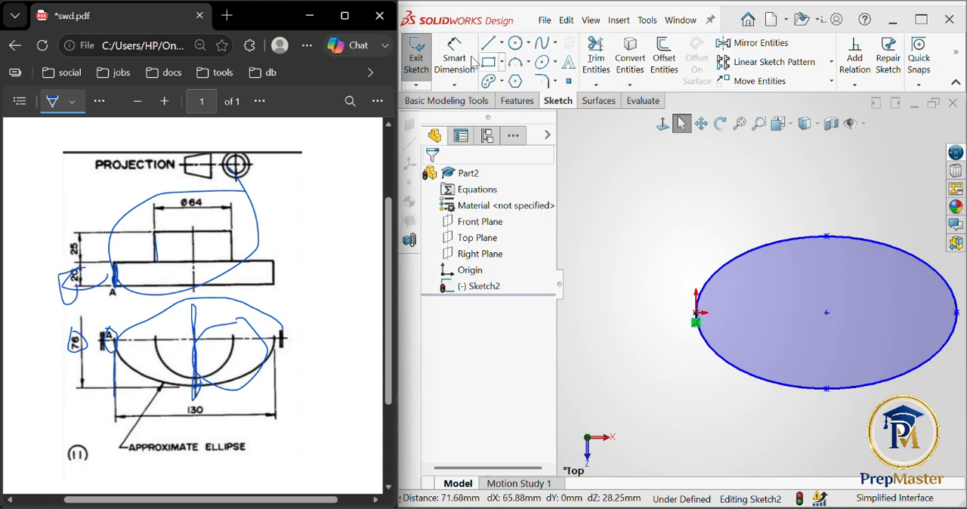
- Extrude the ellipse upward from the sketch plane as a Blind boss 20 mm deep
click(507, 104)
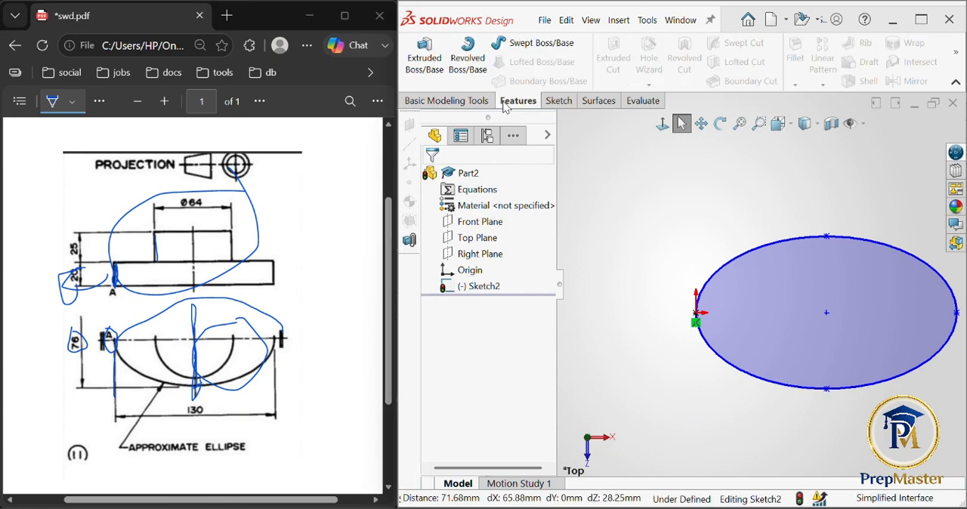
click(426, 64)
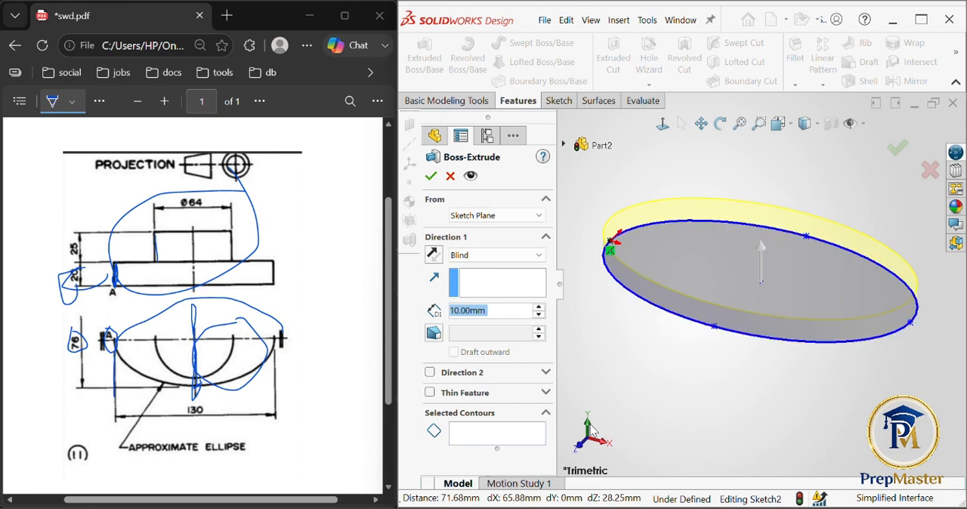
click(578, 447)
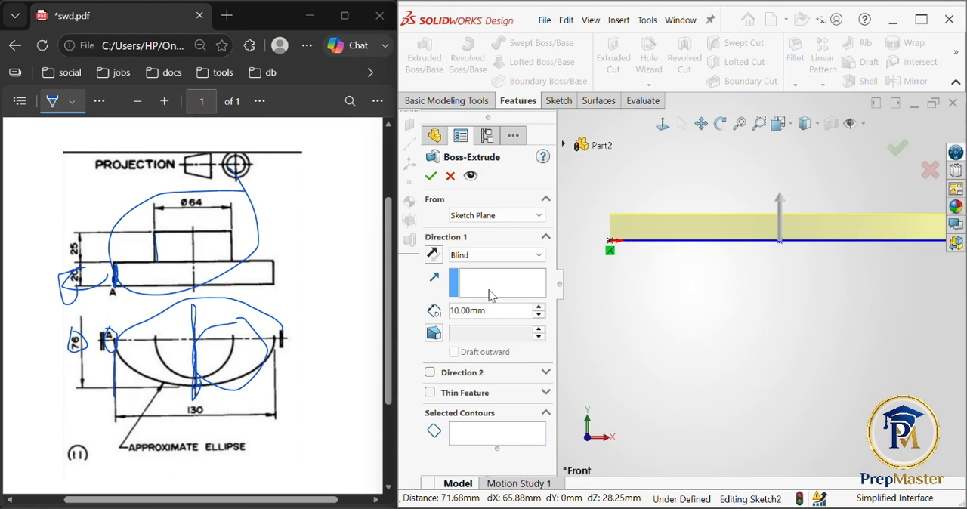
click(434, 258)
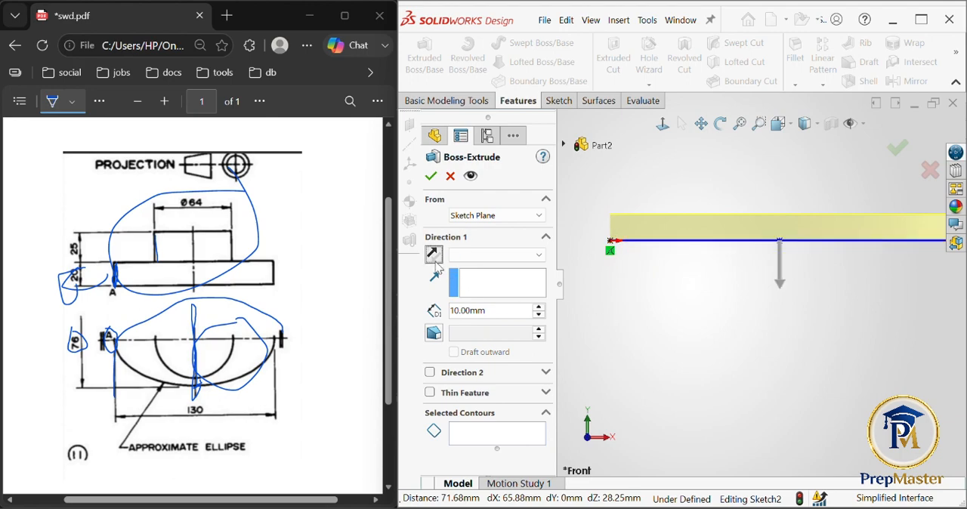
click(435, 257)
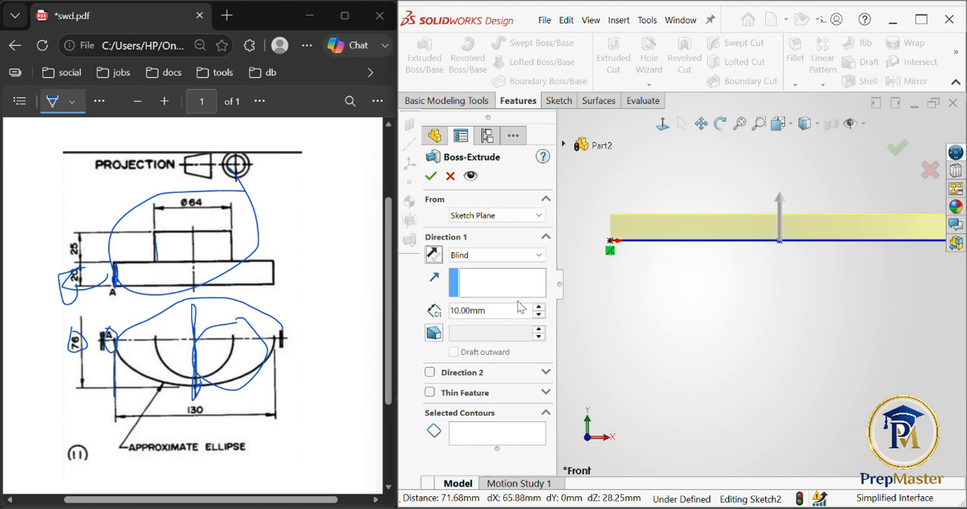
click(504, 307)
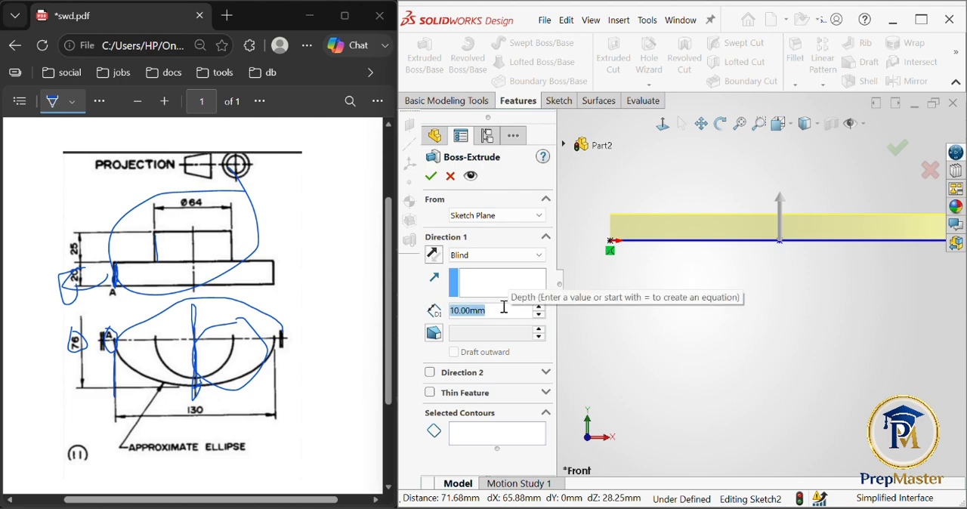
text(20)
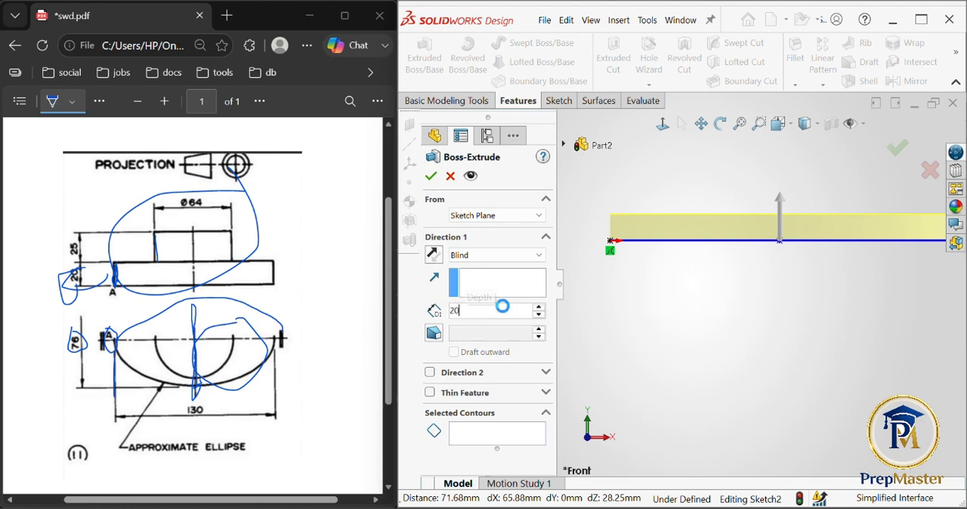
key(Return)
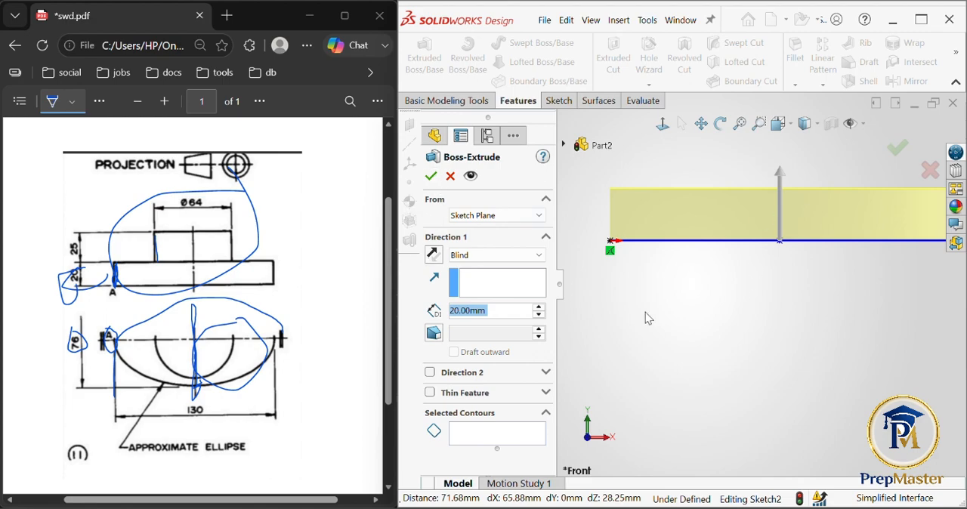
middle_drag(725, 318, 686, 368)
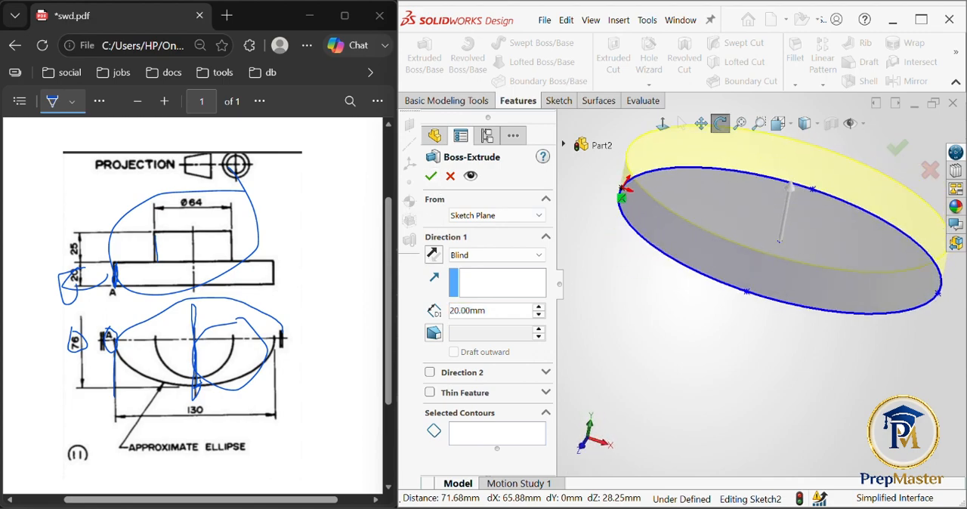
click(431, 182)
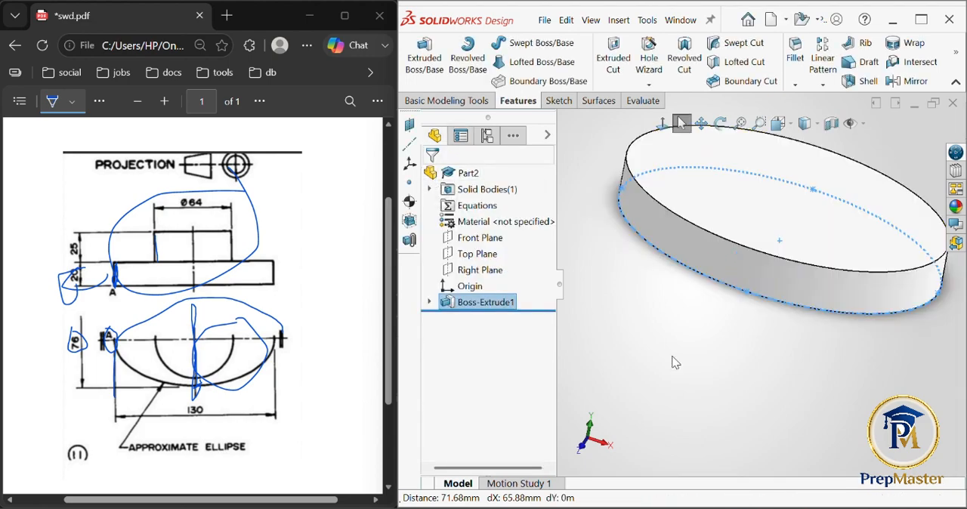
key(f)
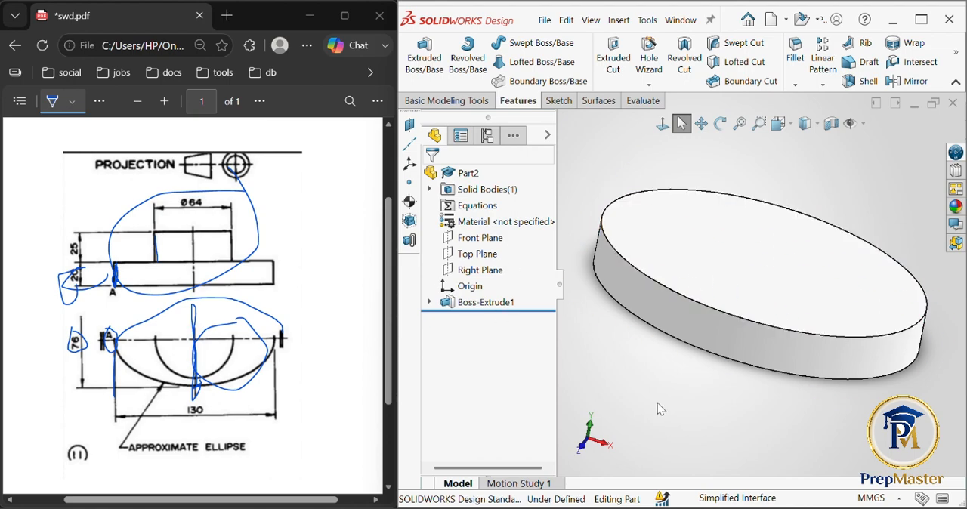
click(469, 255)
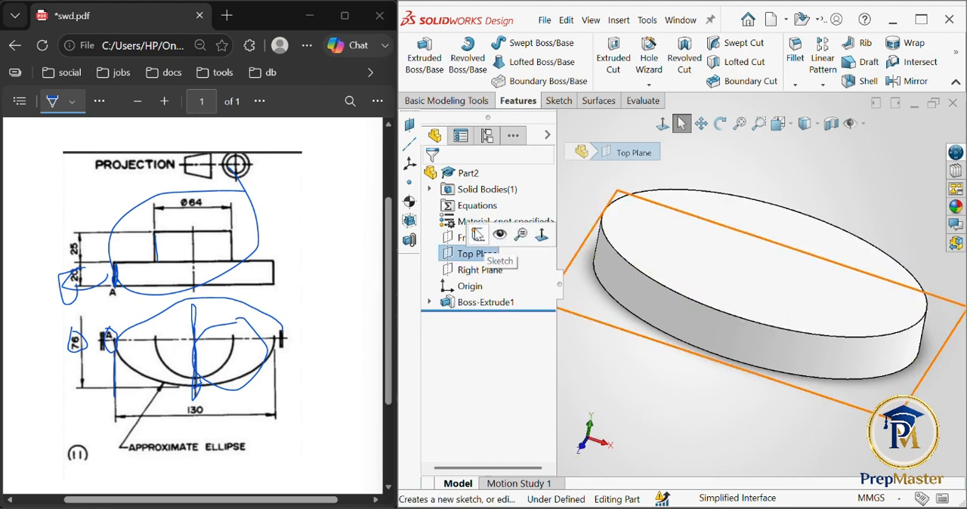
click(478, 236)
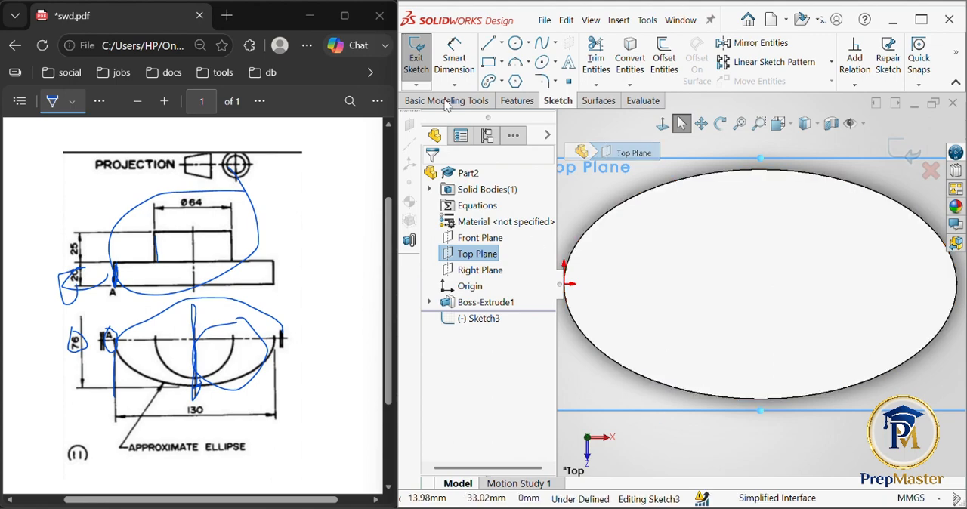
click(415, 67)
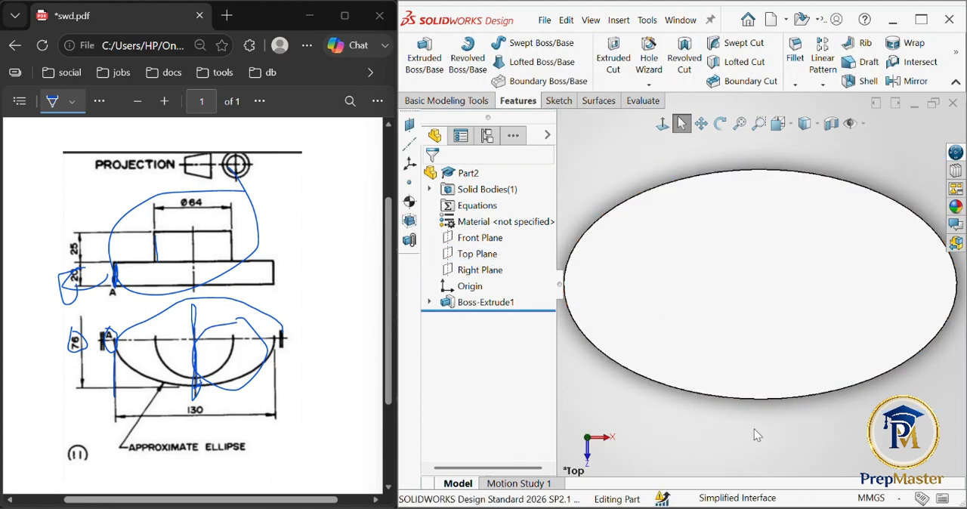
key(ctrl+7)
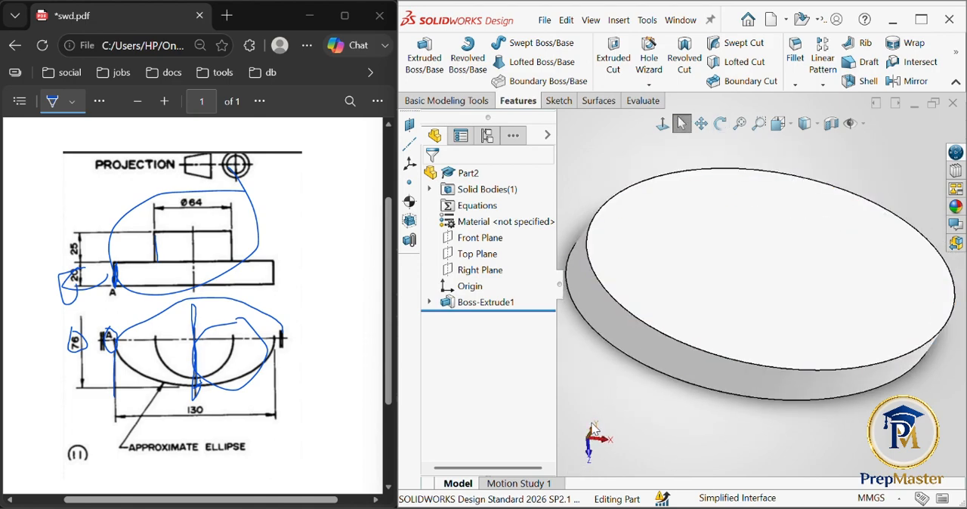
click(595, 436)
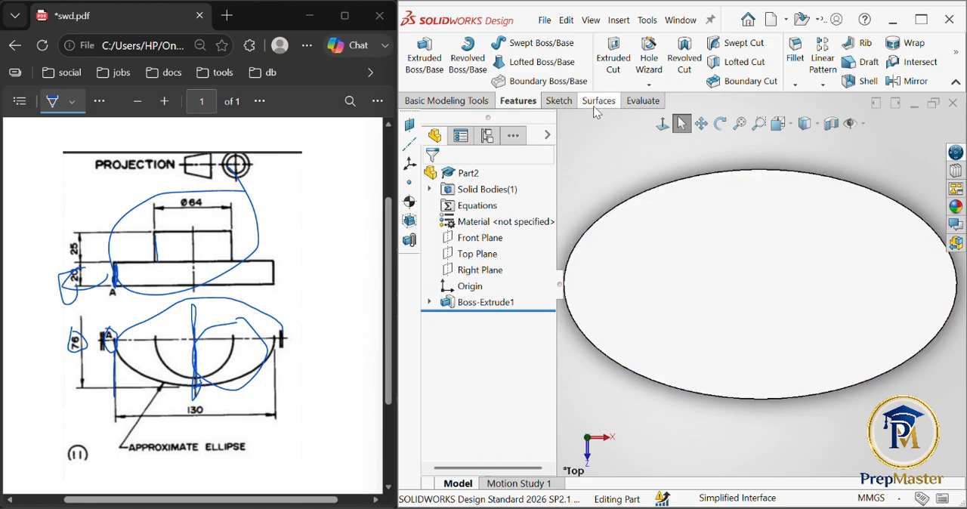
click(560, 101)
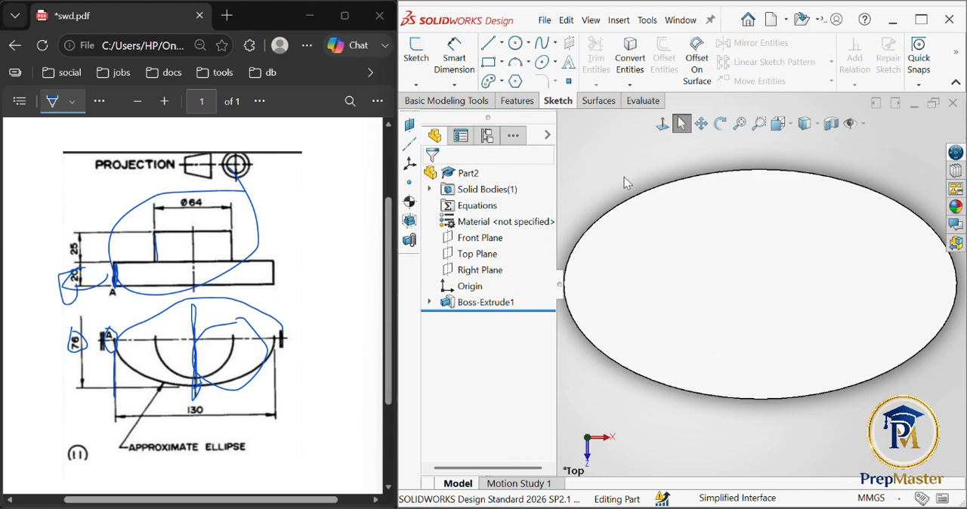
key(s)
text(c)
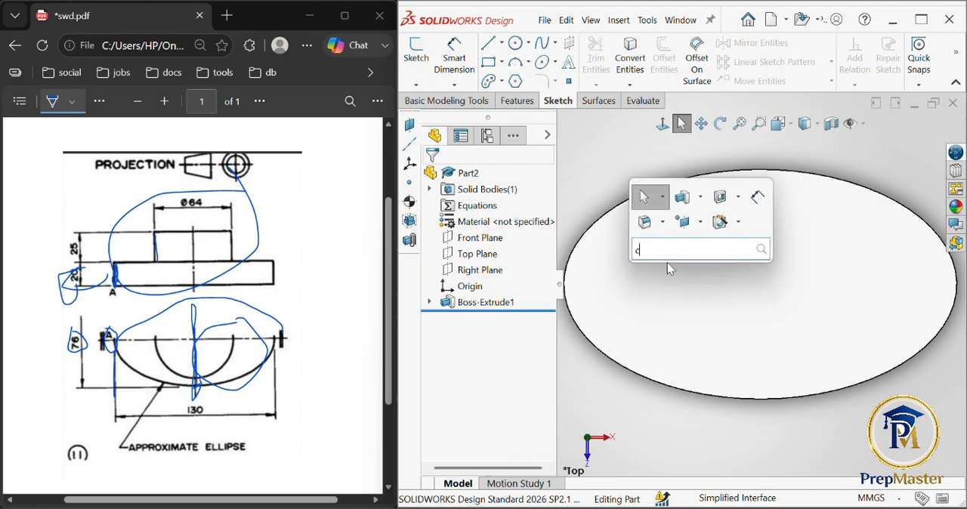
text(ir)
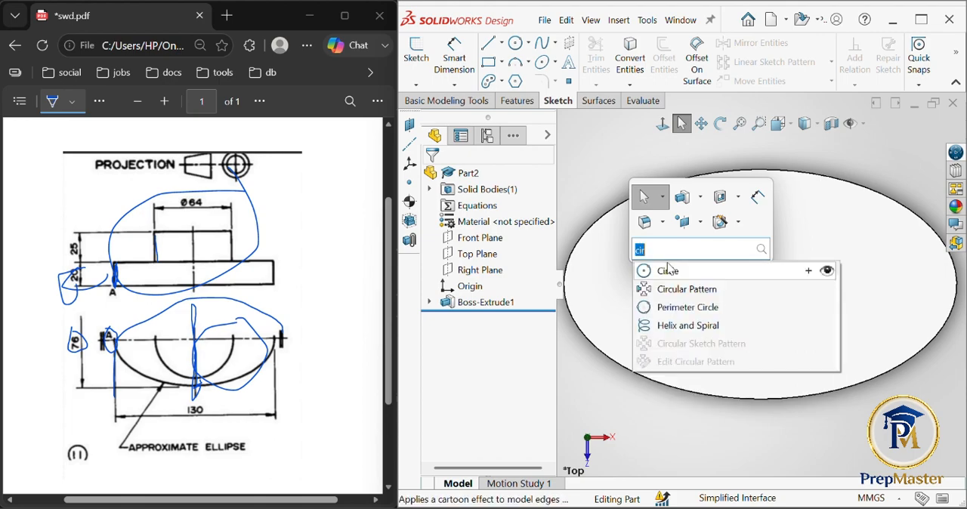
click(668, 270)
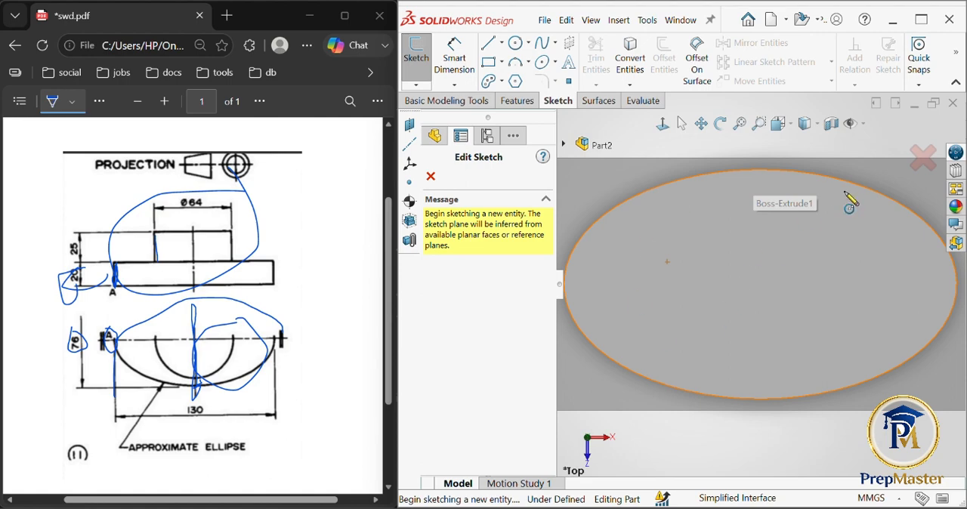
click(923, 159)
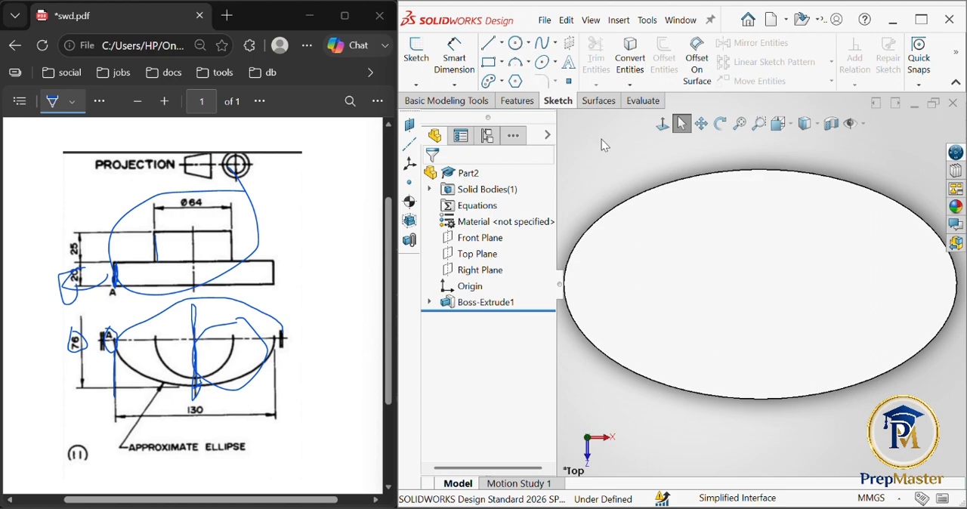
- Try to sketch a center-point circle on the top face of the elliptical base
key(s)
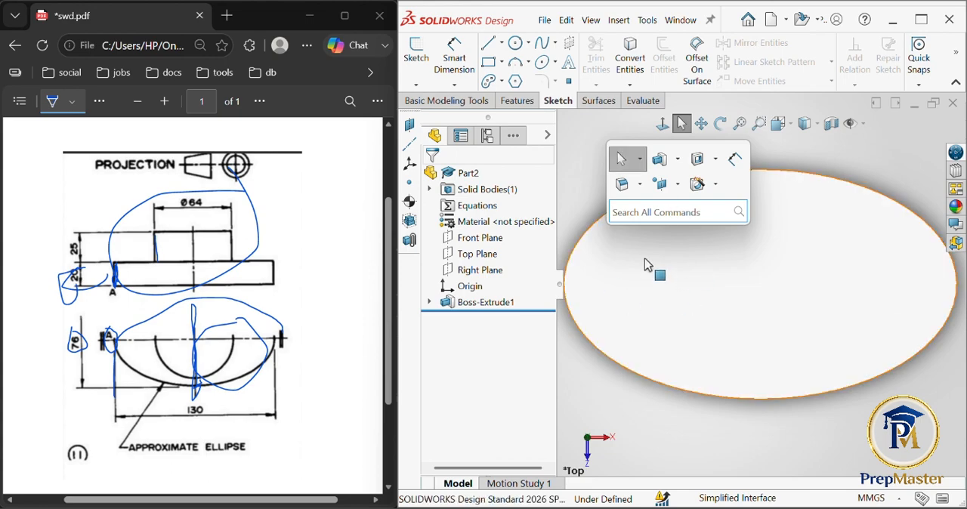
click(580, 203)
key(s)
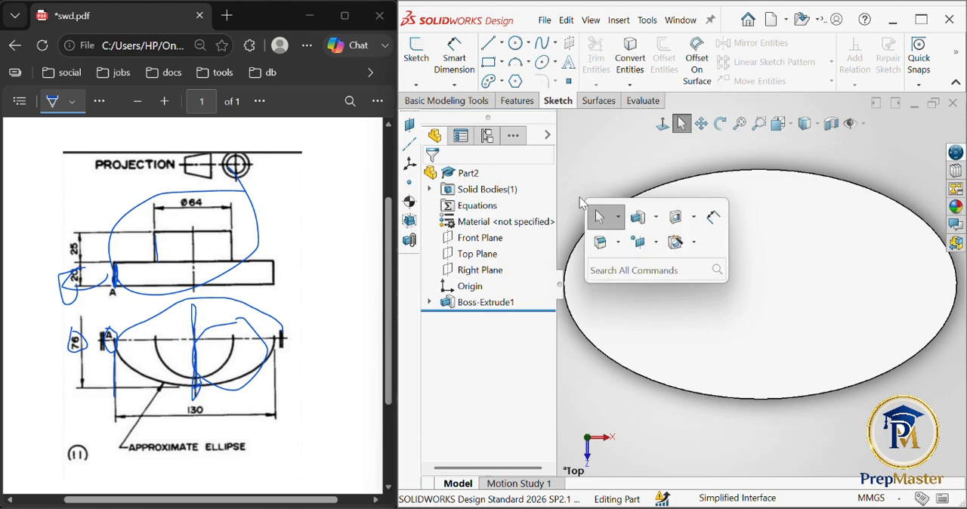
text(ci)
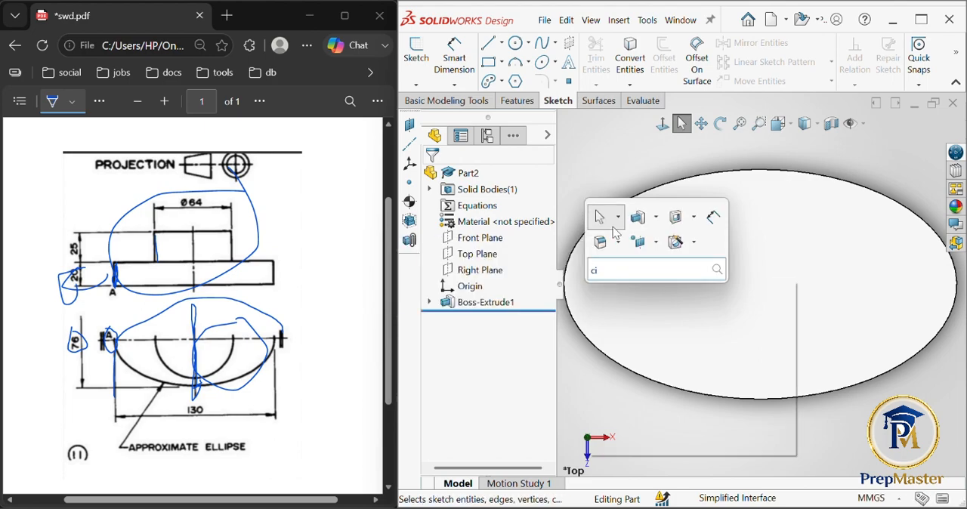
text(r)
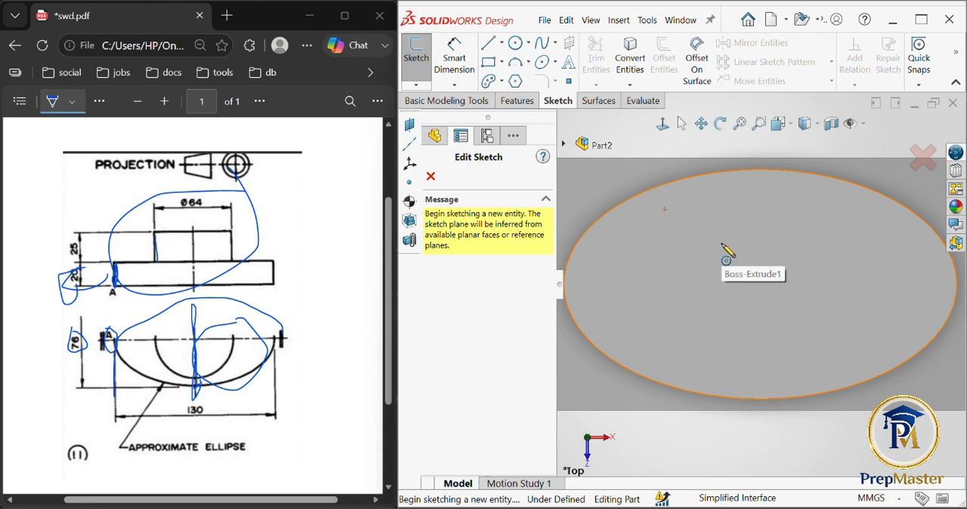
click(723, 244)
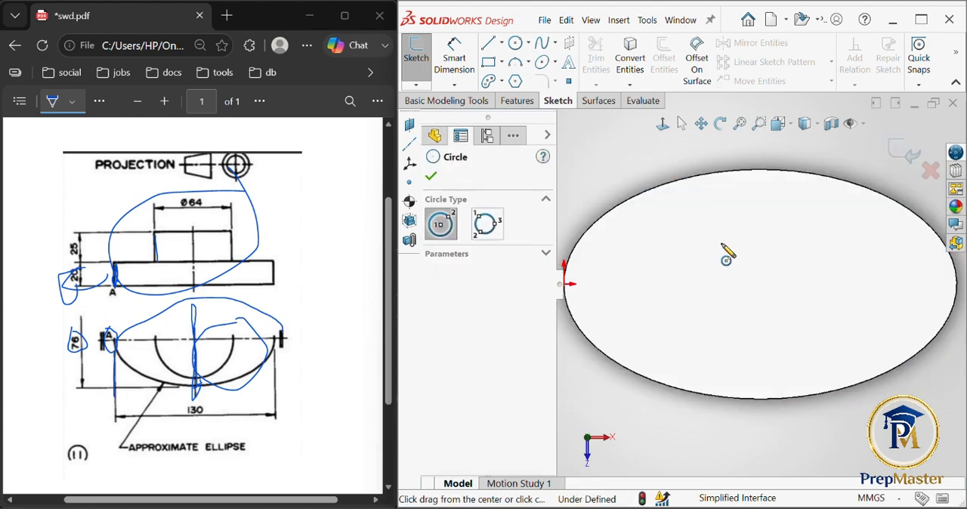
click(731, 230)
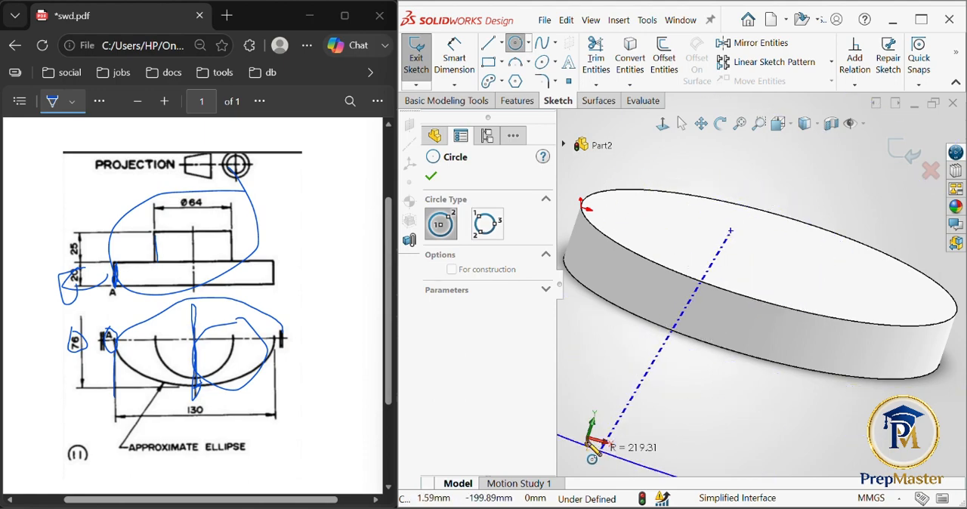
key(ctrl+1)
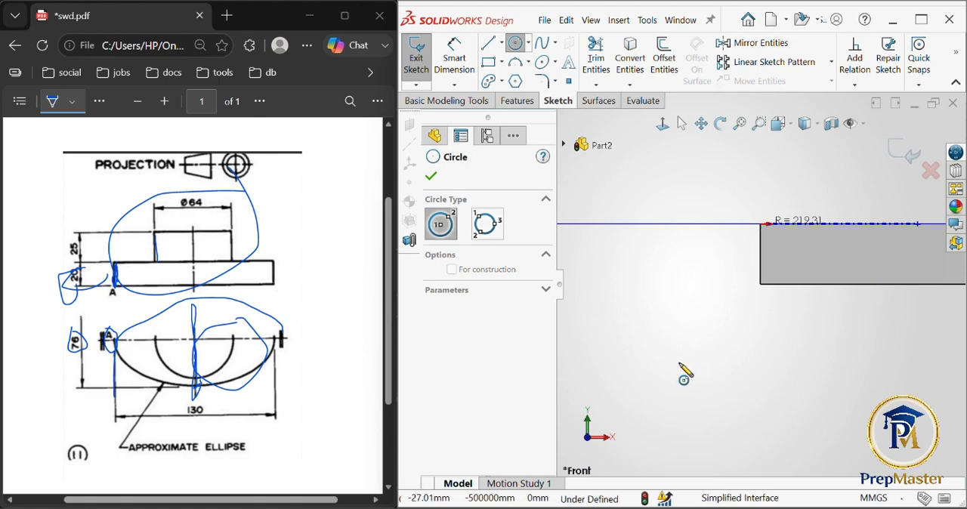
key(Escape)
key(ctrl+7)
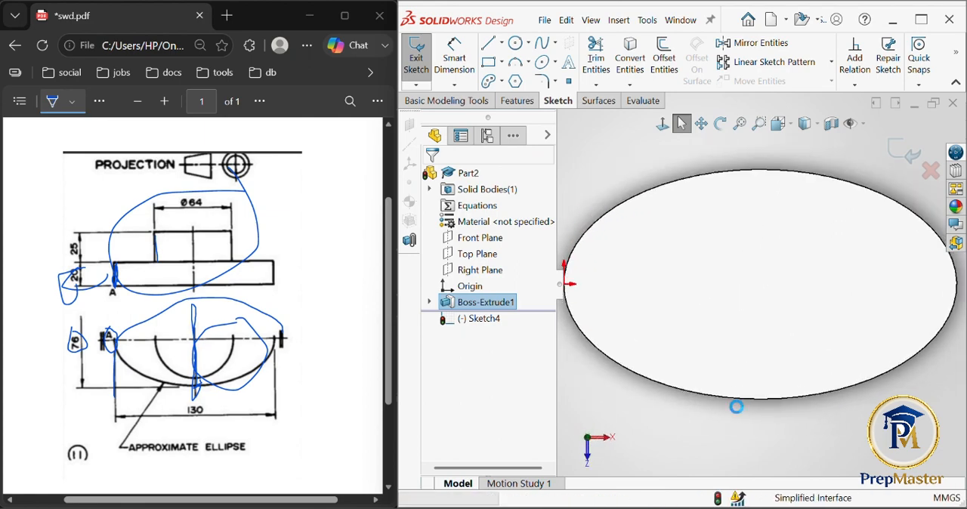
key(Escape)
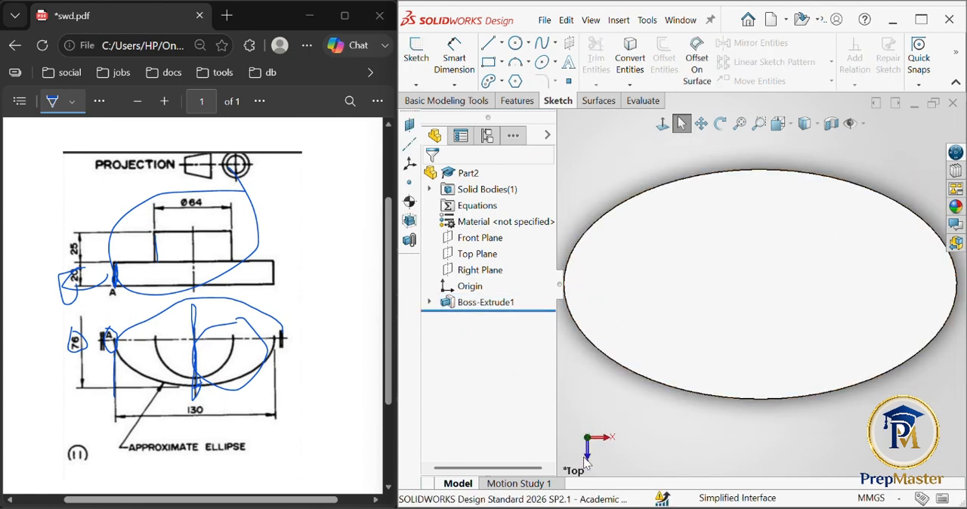
- Check the origin's position relative to the elliptical base in the front view
click(588, 455)
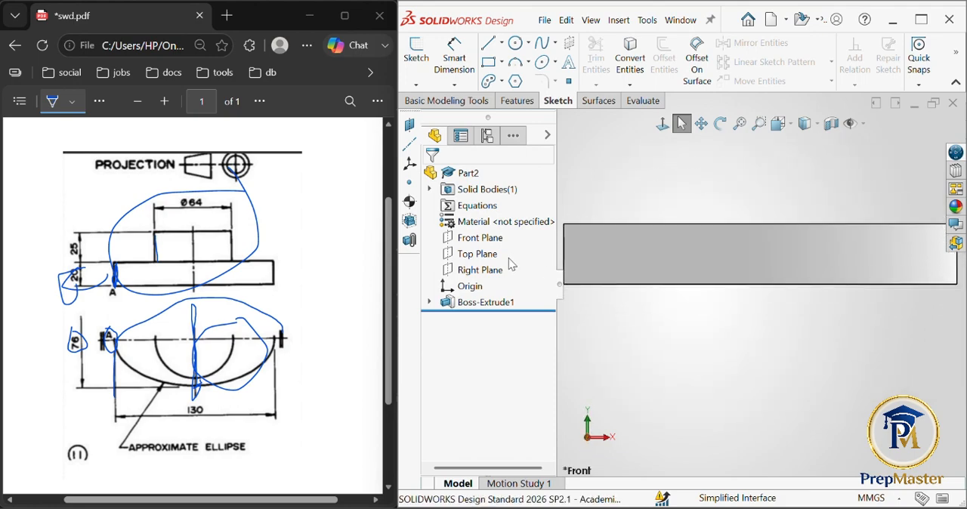
click(468, 292)
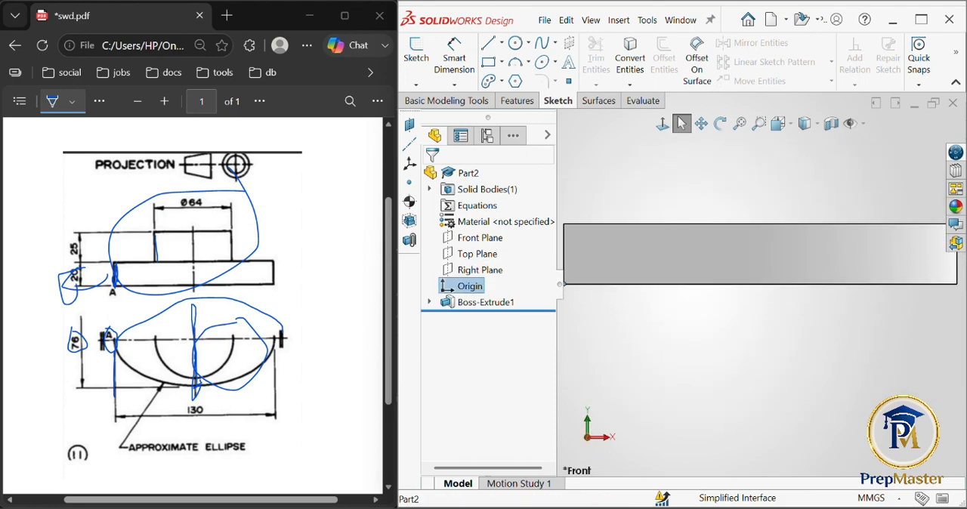
key(f)
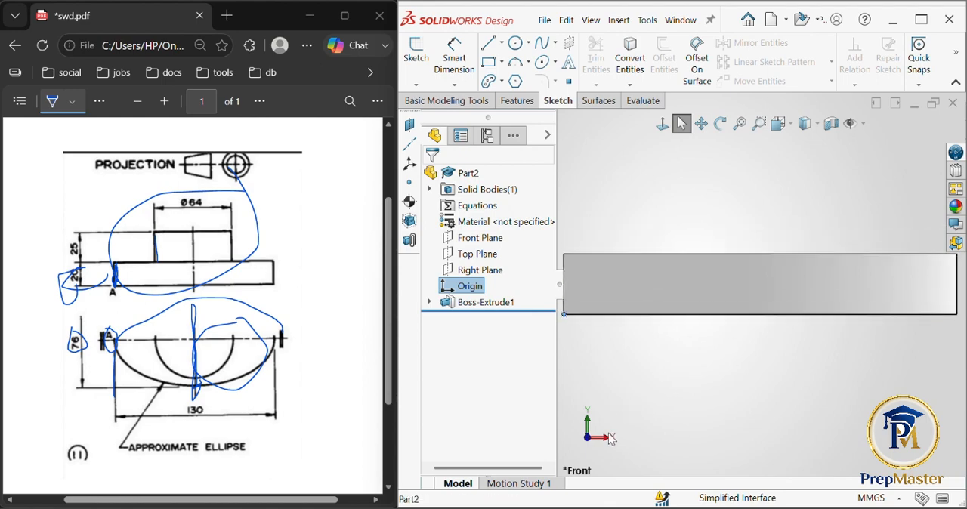
click(738, 375)
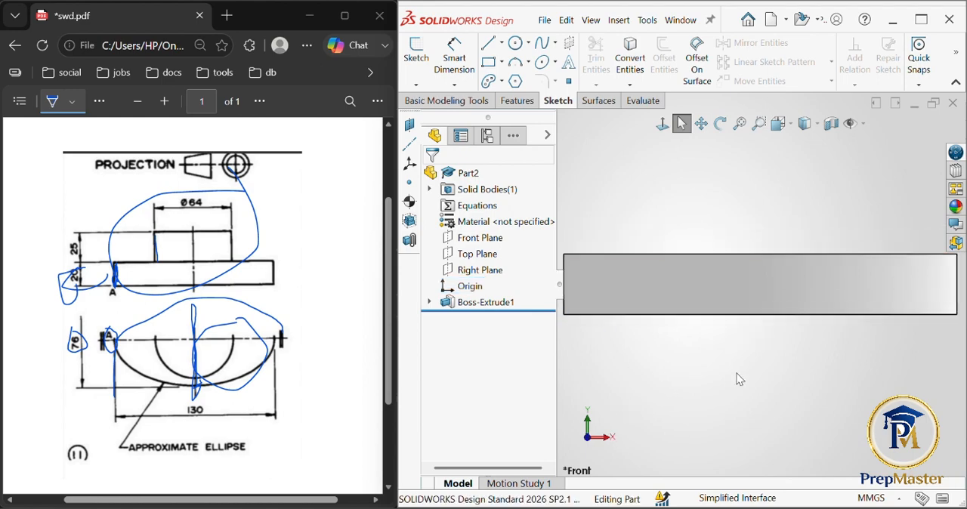
middle_drag(737, 373, 739, 438)
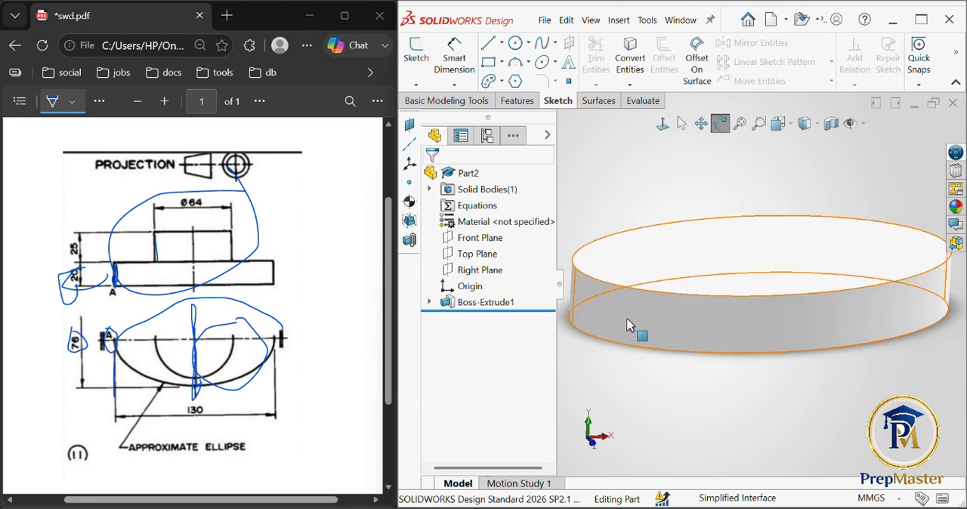
key(Escape)
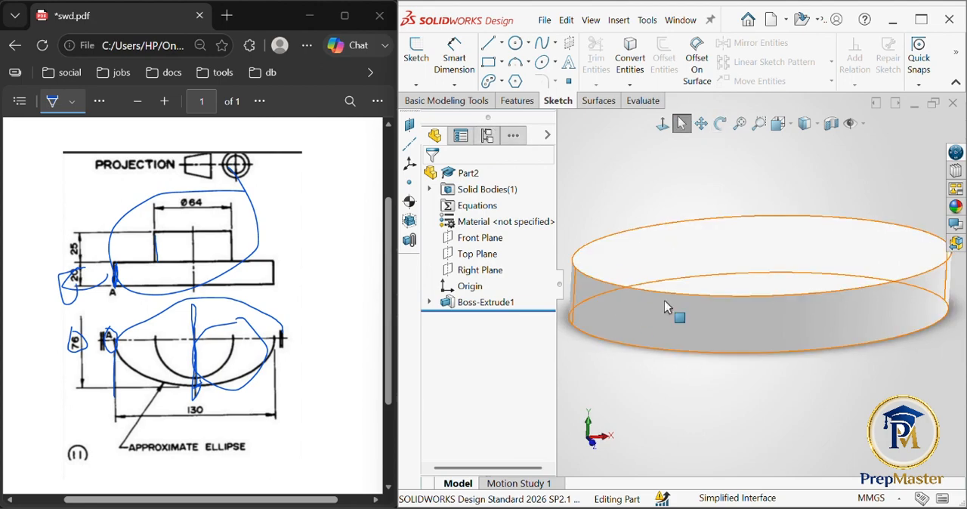
middle_drag(666, 302, 710, 397)
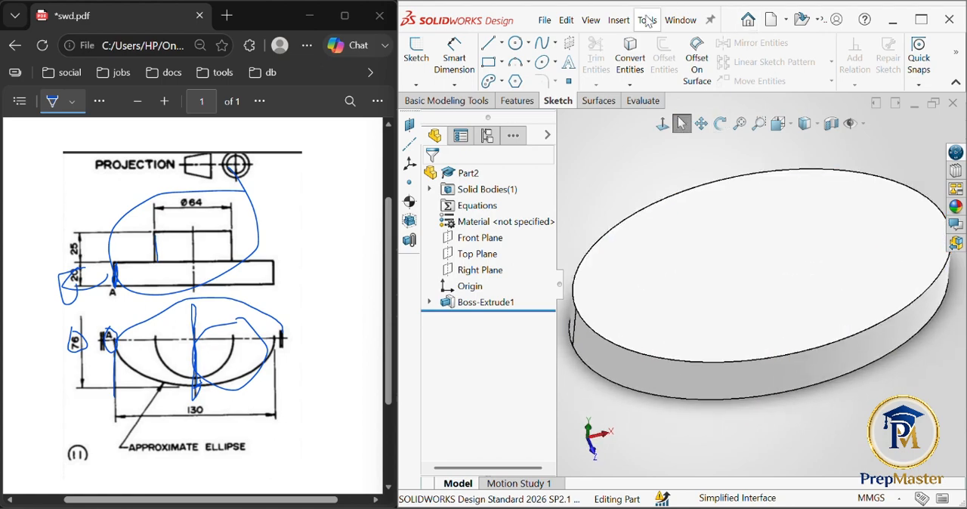
text(s)
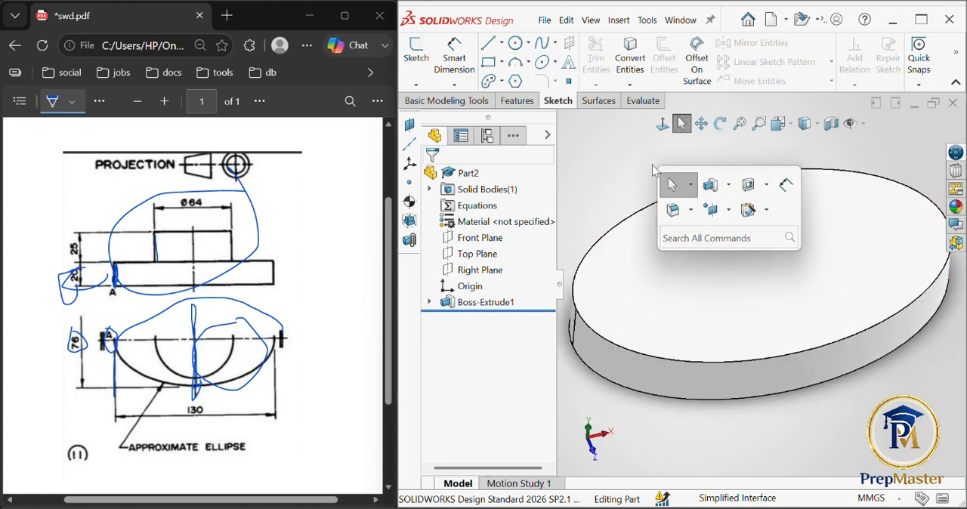
text(ci)
key(Return)
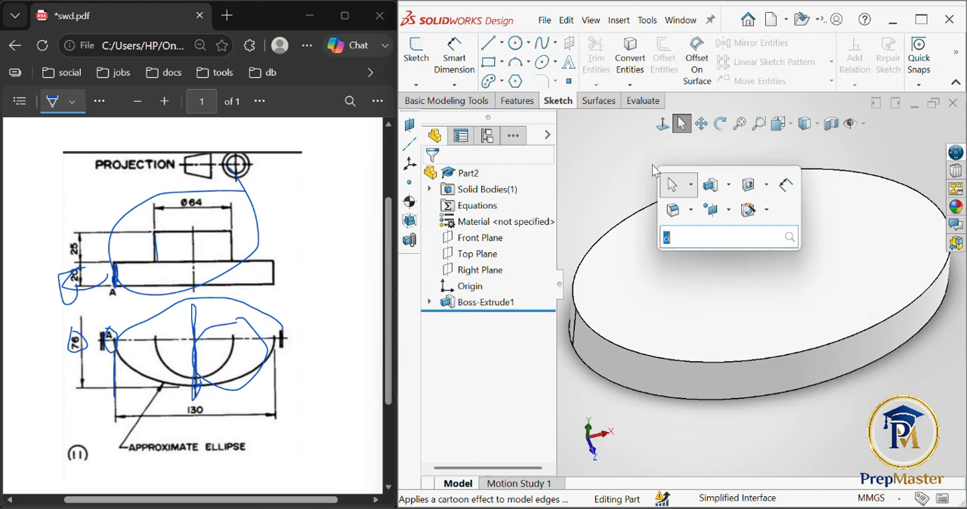
click(756, 281)
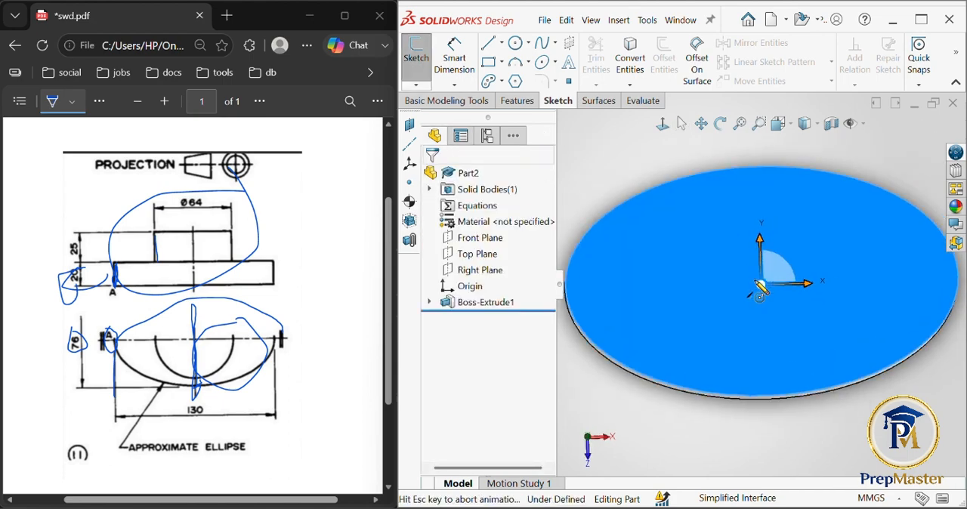
click(756, 279)
key(Escape)
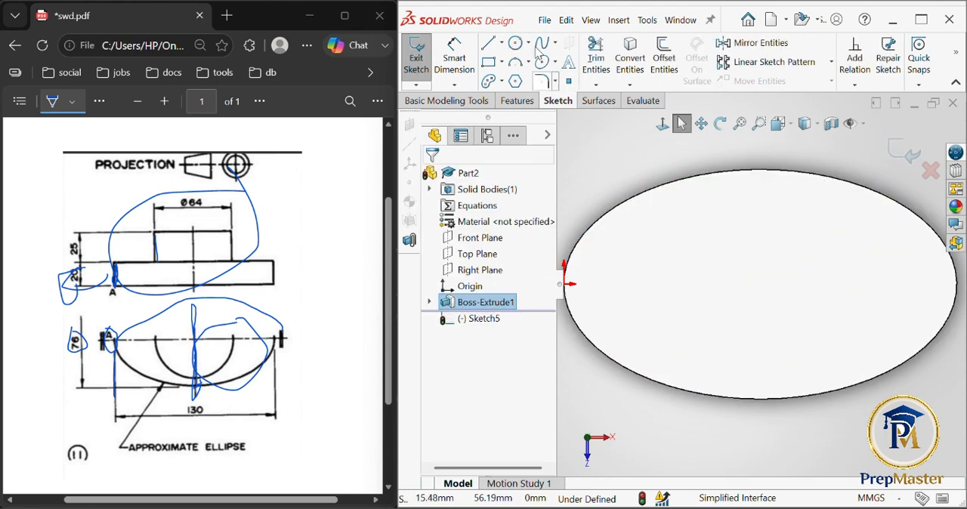
click(665, 209)
key(super)
text(c)
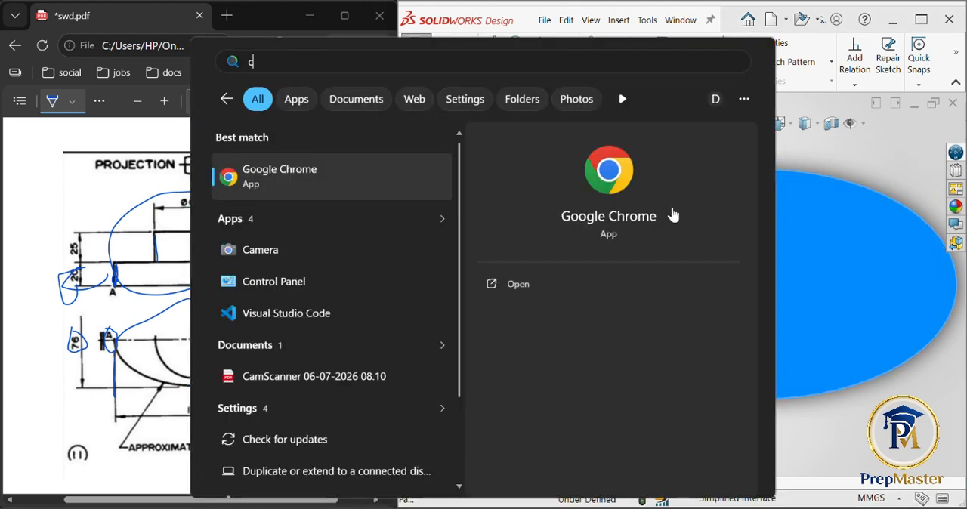
click(907, 154)
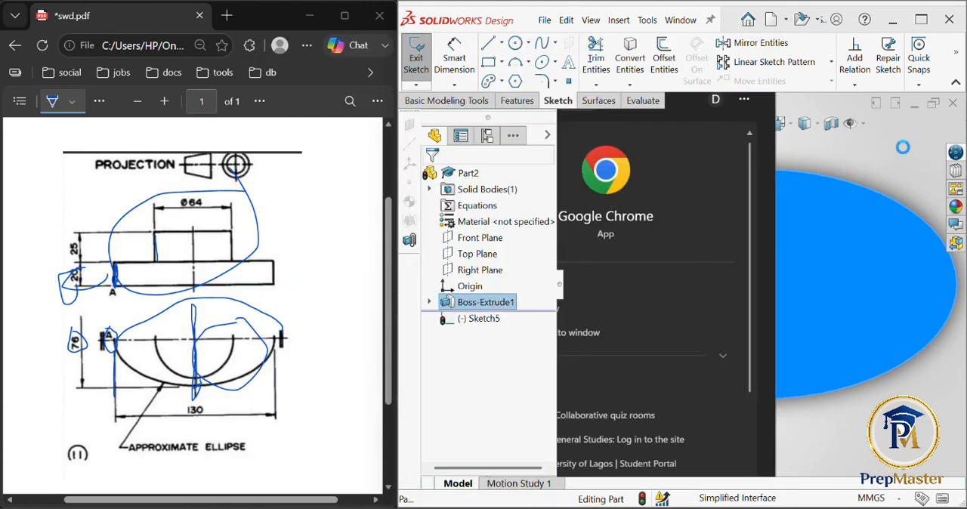
- Open a new sketch on the top face of the elliptical base using the Circle tool
text(s)
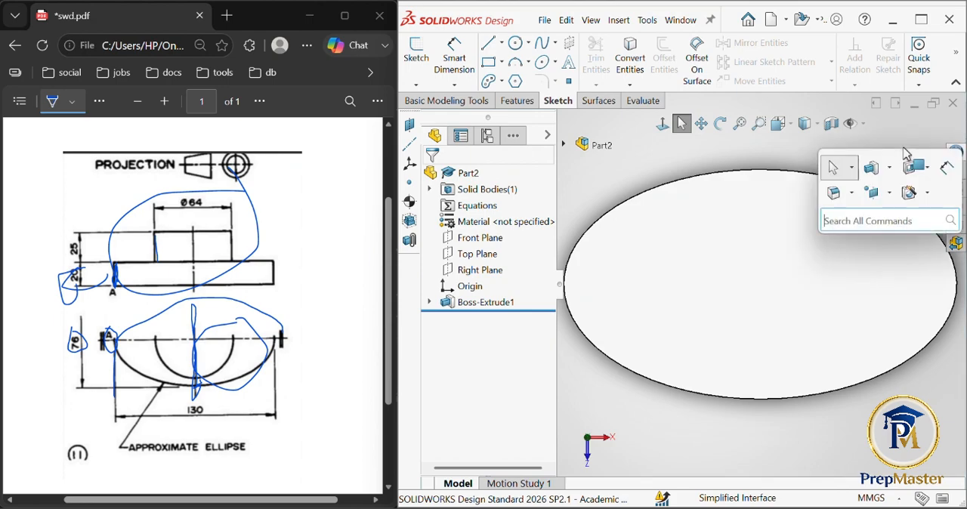
text(ci)
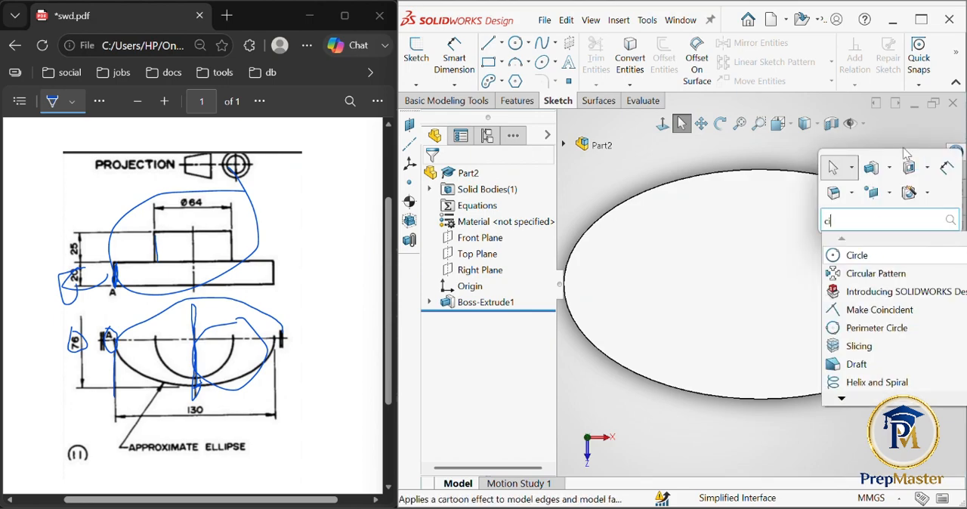
key(Return)
click(670, 207)
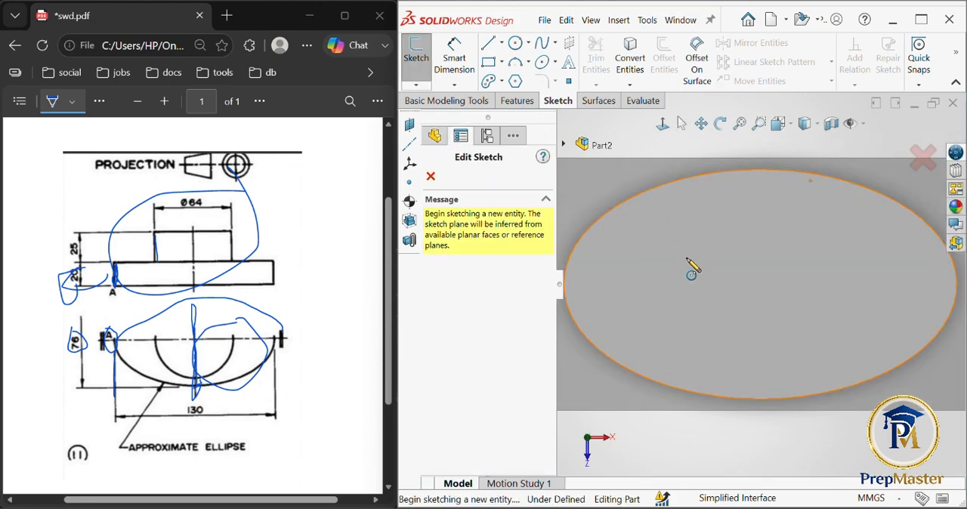
click(732, 288)
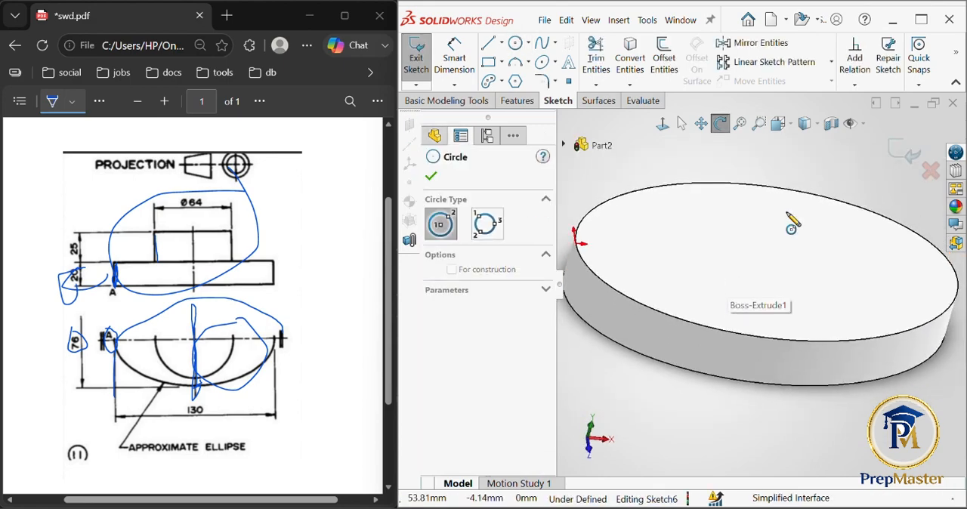
click(733, 252)
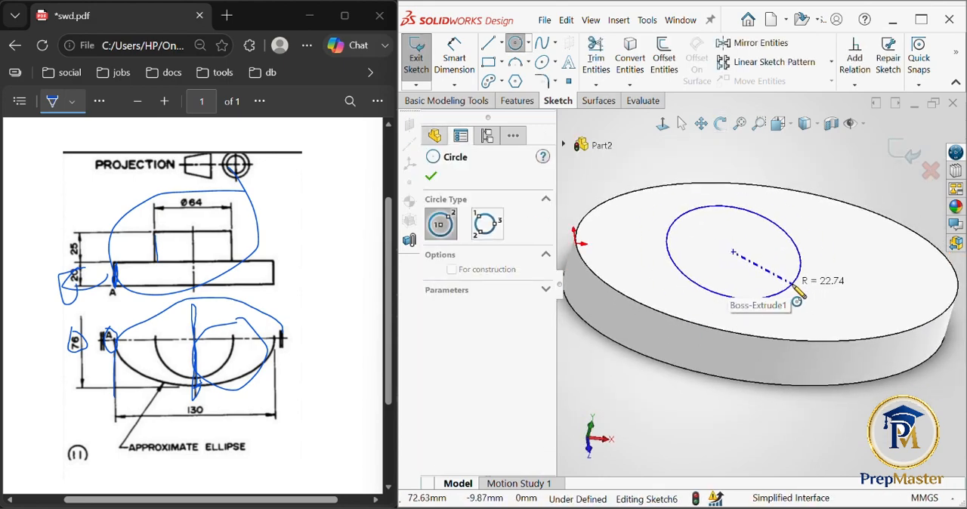
key(Escape)
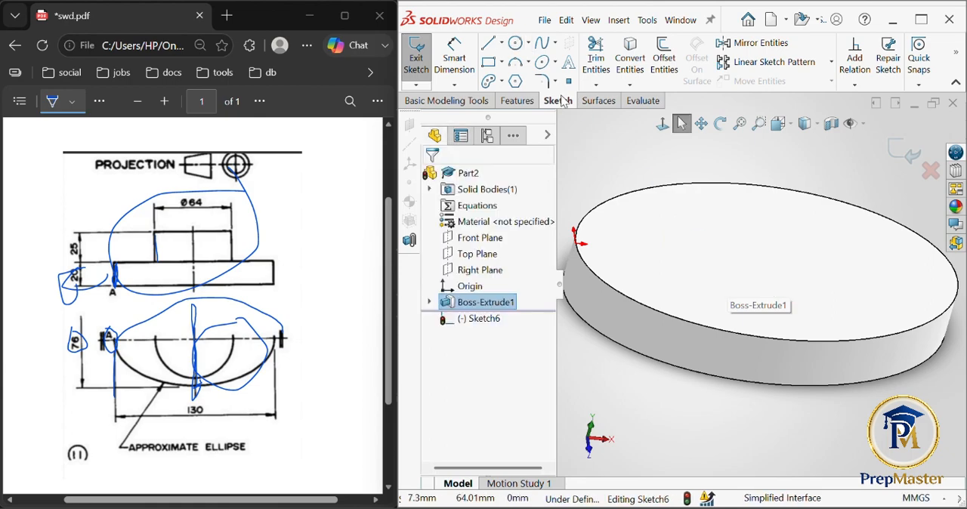
- Sketch a center-point circle about 56 mm in diameter, centered on the ellipse's center on the top face
key(c)
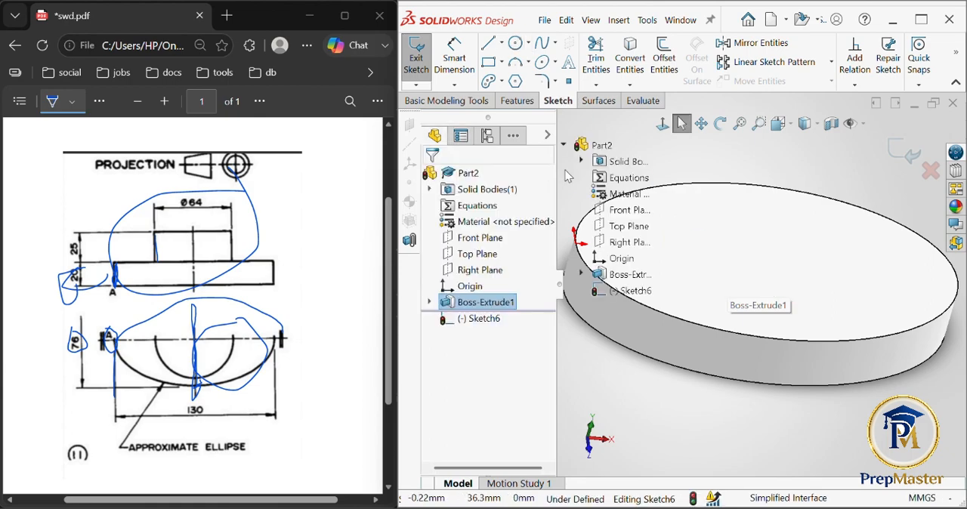
key(s)
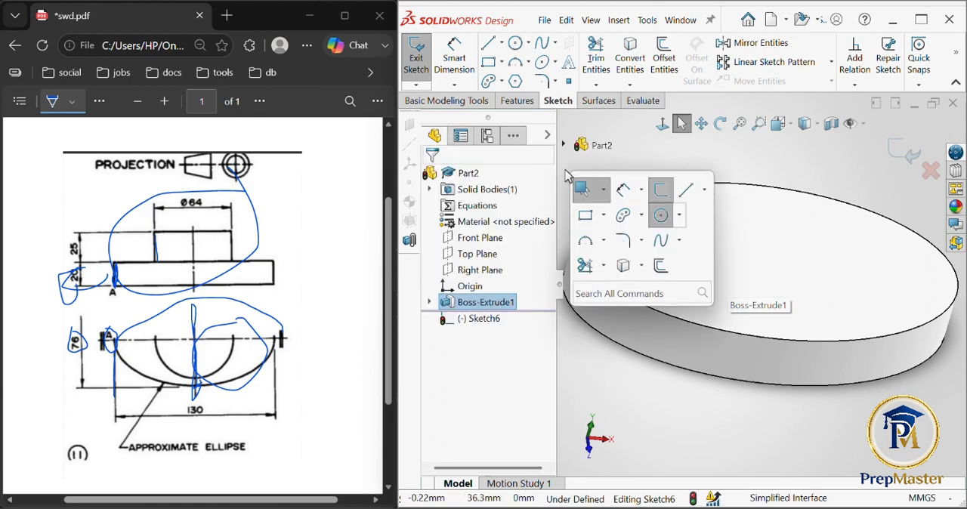
click(669, 220)
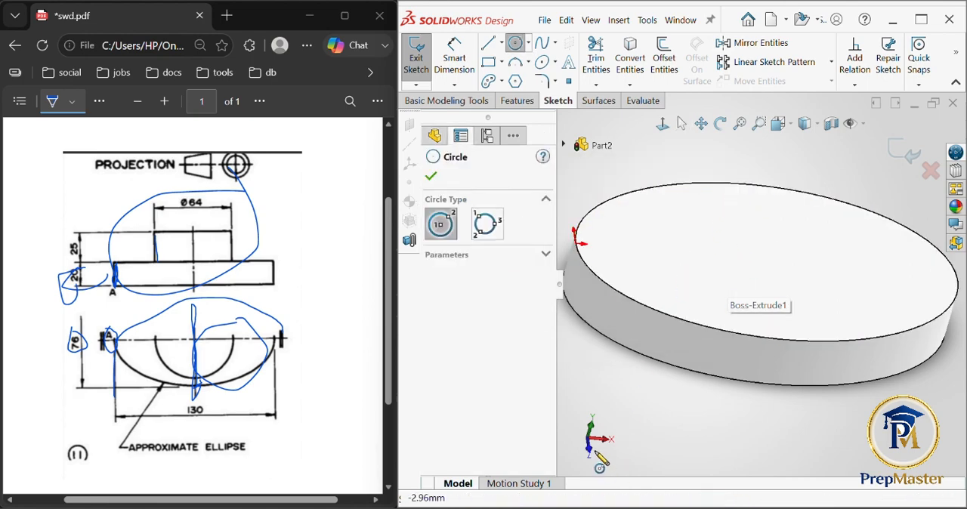
key(ctrl+8)
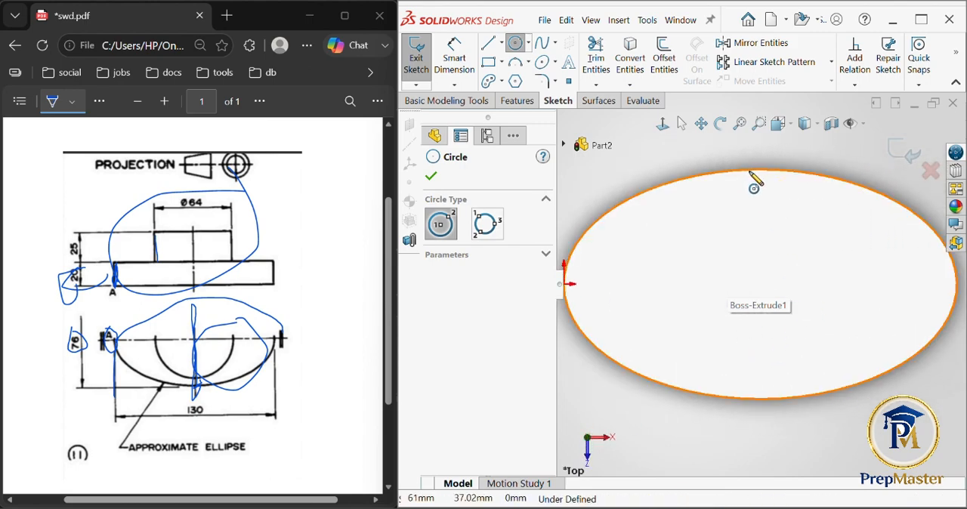
click(761, 284)
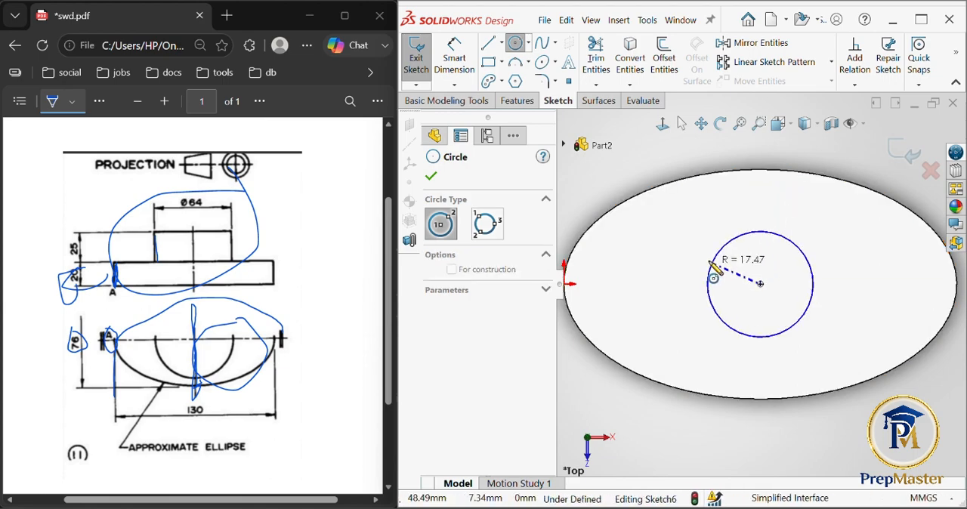
click(683, 250)
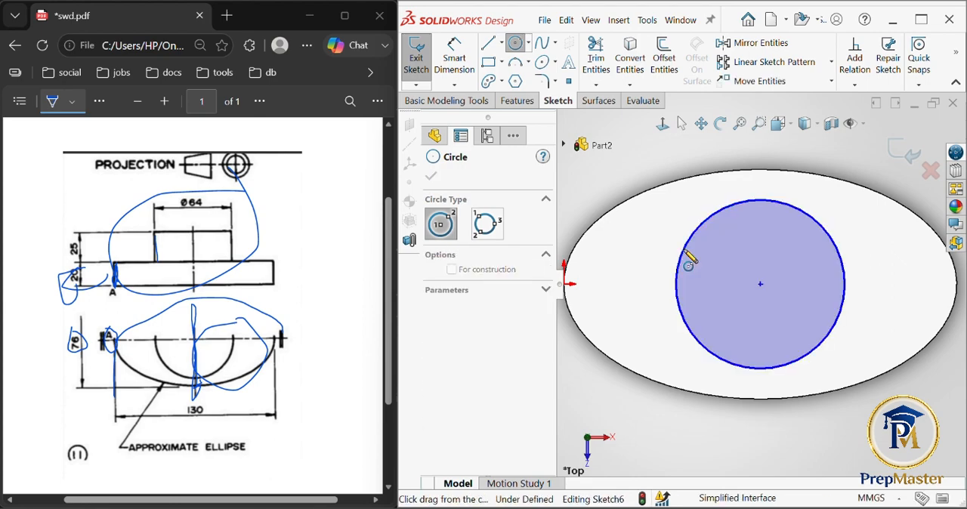
click(684, 250)
key(Escape)
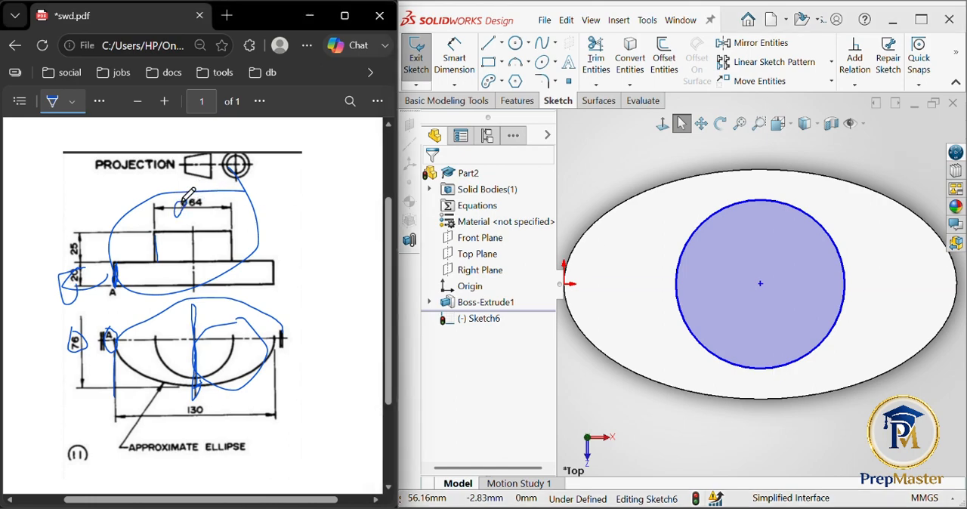
- Dimension the circle's diameter with Smart Dimension and set it to 64 mm
click(444, 72)
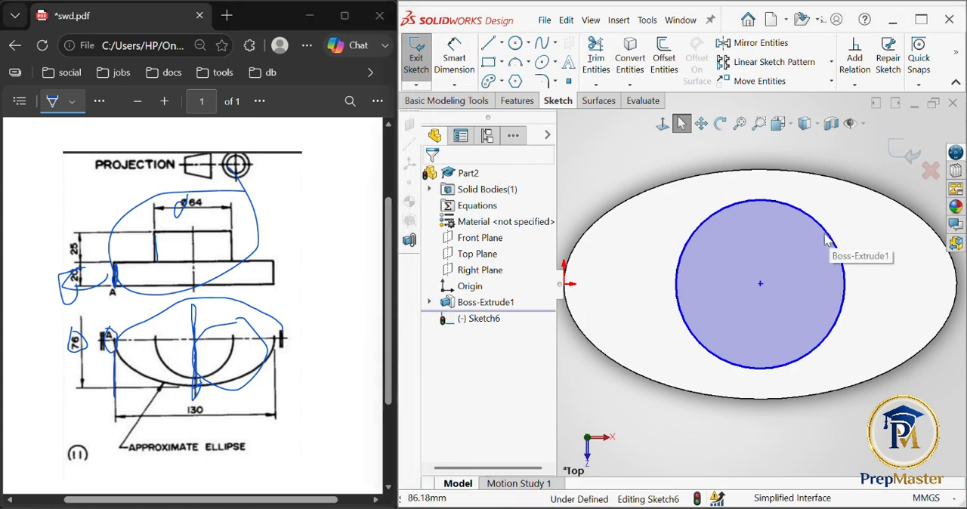
click(460, 73)
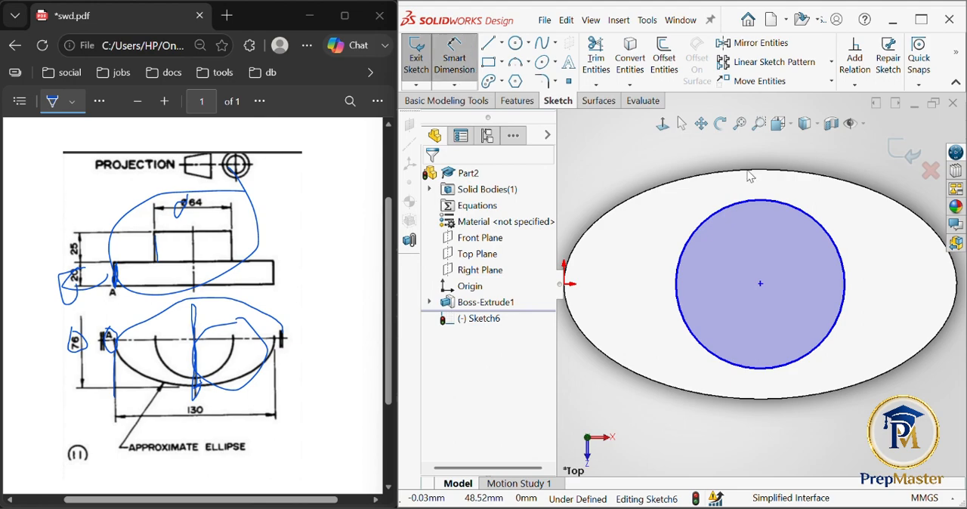
click(805, 215)
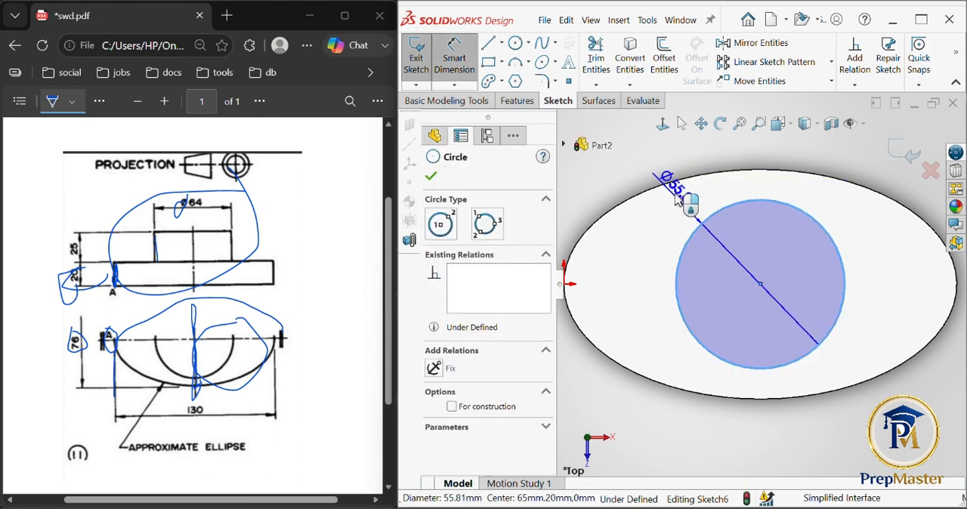
click(731, 191)
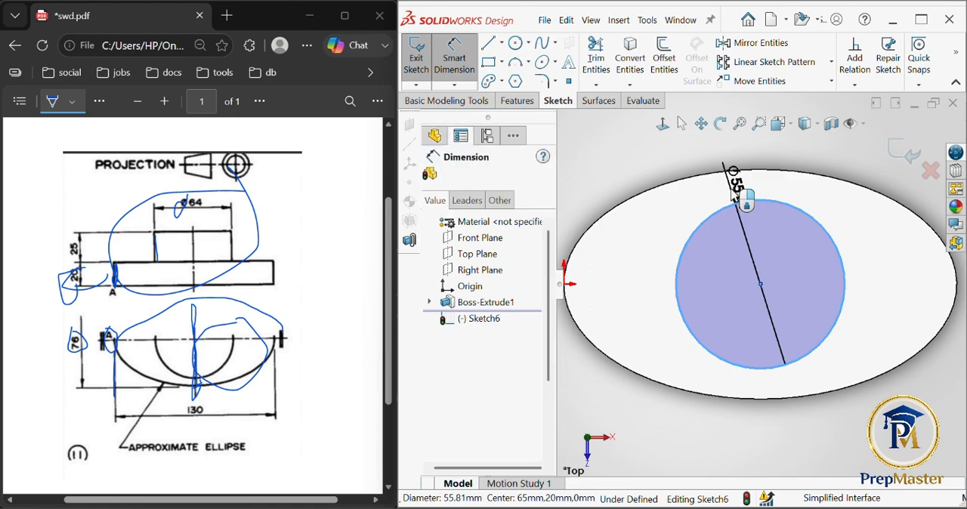
text(64)
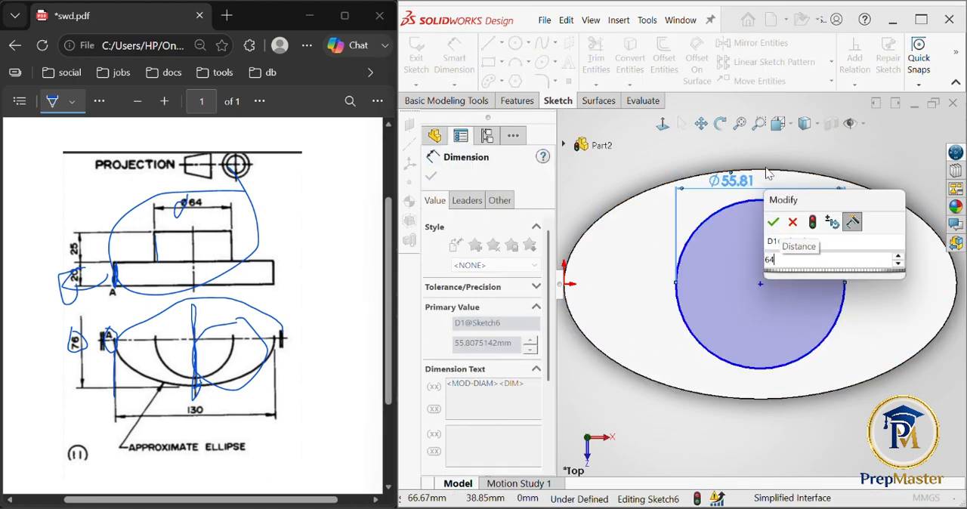
key(Return)
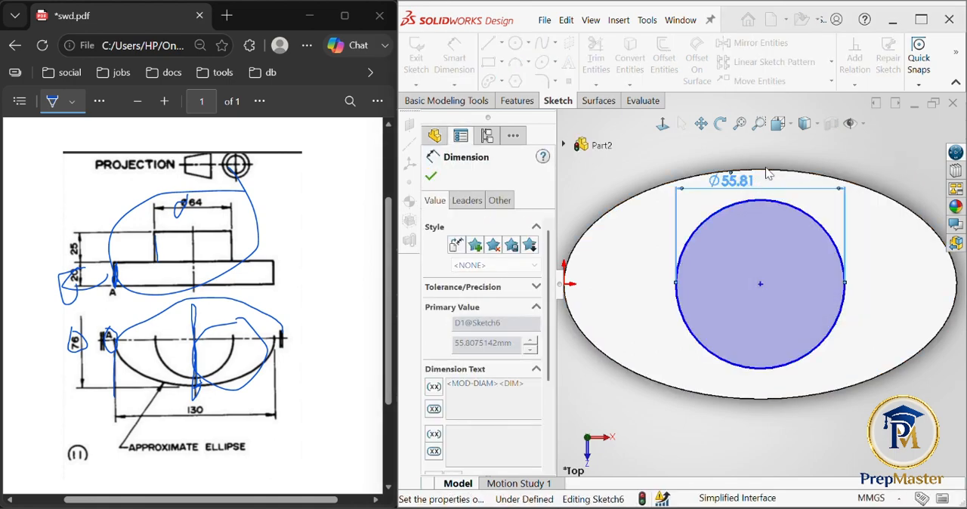
click(432, 177)
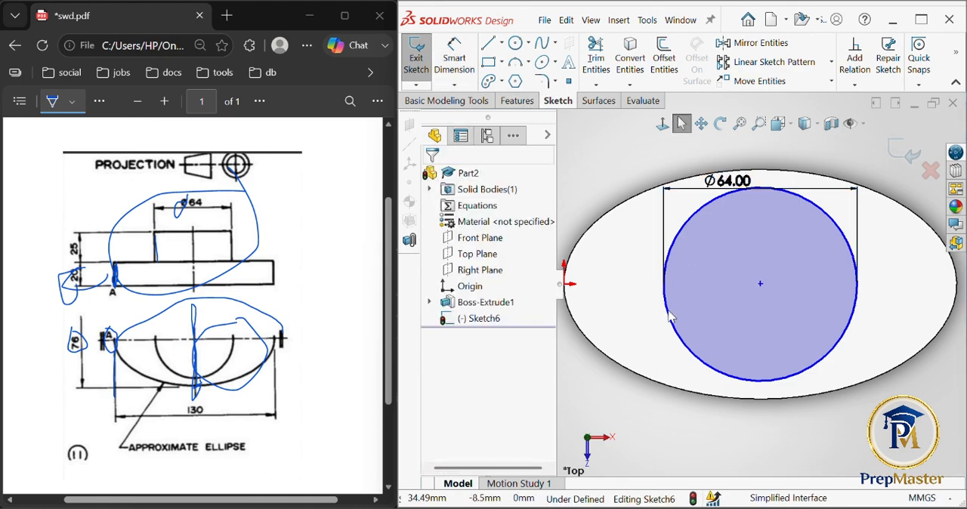
- Mark the PDF's 25 height dimension with freehand ink and extrude the circle upward as a Blind boss 25 mm deep, merged with the base
middle_drag(692, 381, 720, 254)
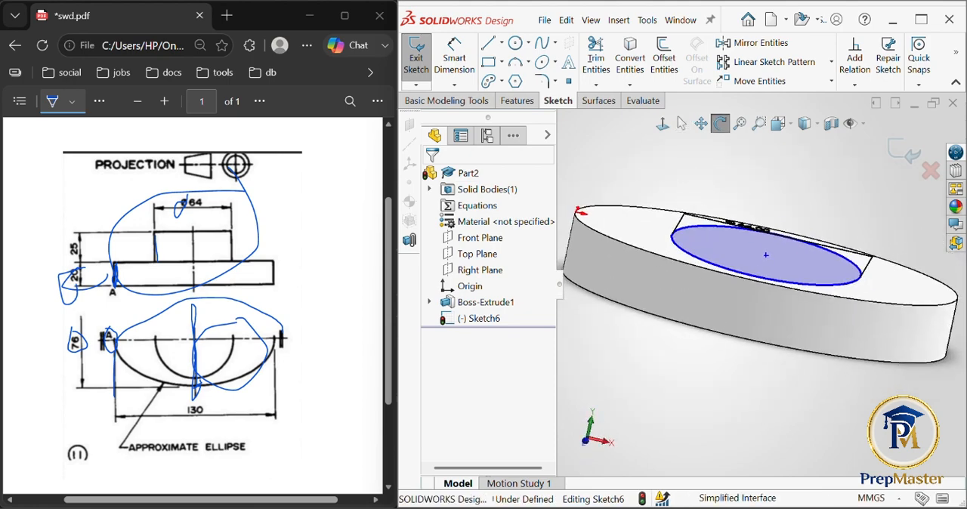
click(519, 101)
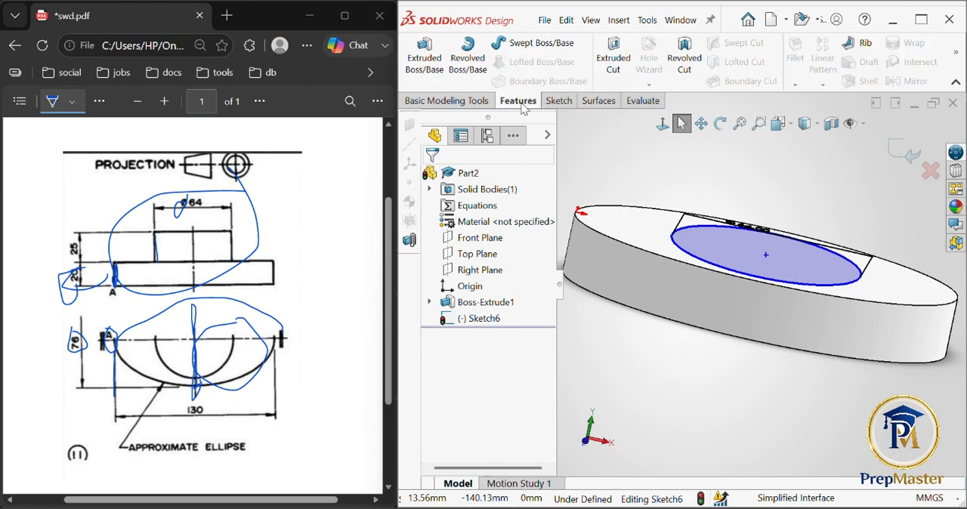
click(432, 58)
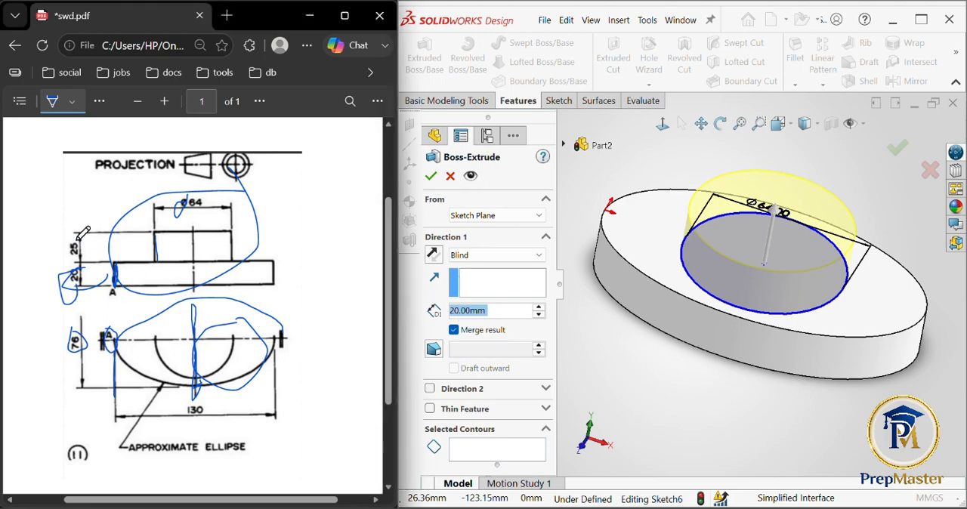
mouse_move(83, 236)
mouse_down()
mouse_move(70, 253)
mouse_move(58, 228)
mouse_move(99, 209)
mouse_up()
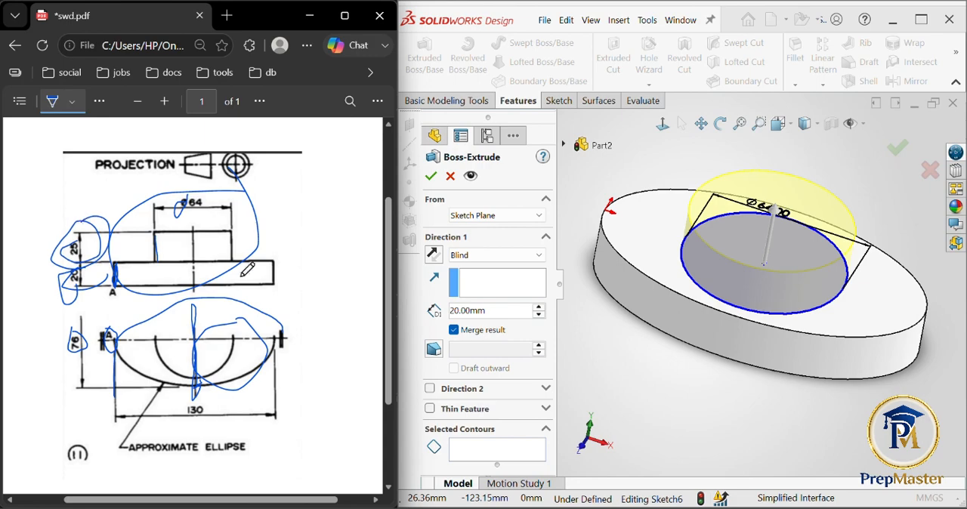
click(502, 312)
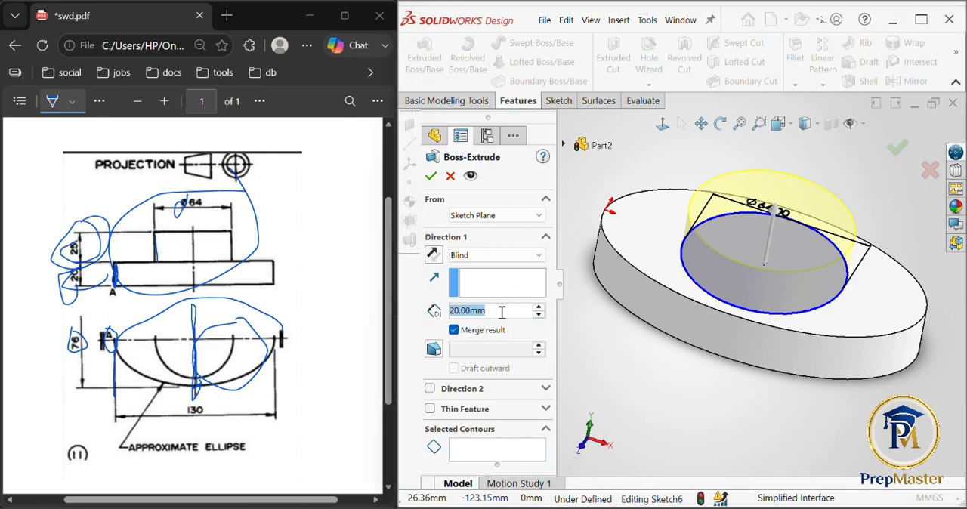
text(25)
key(Return)
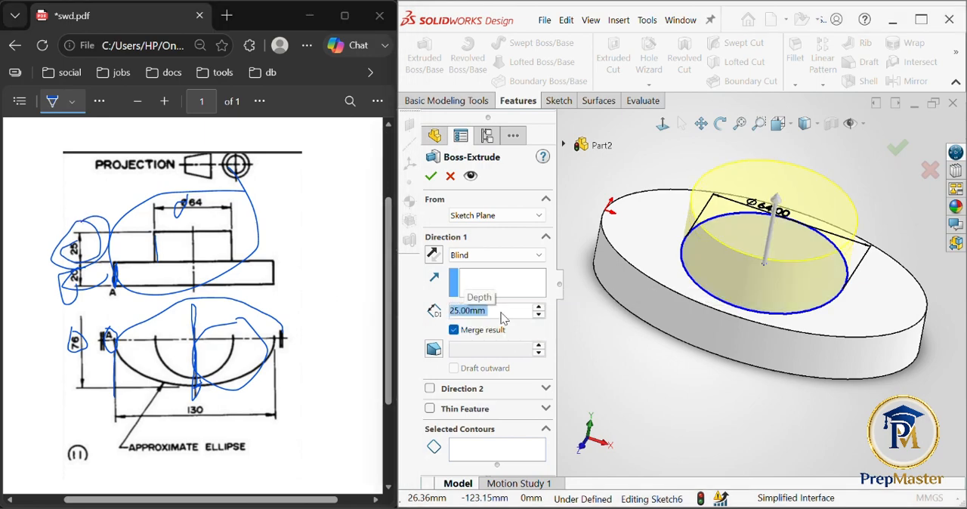
click(580, 450)
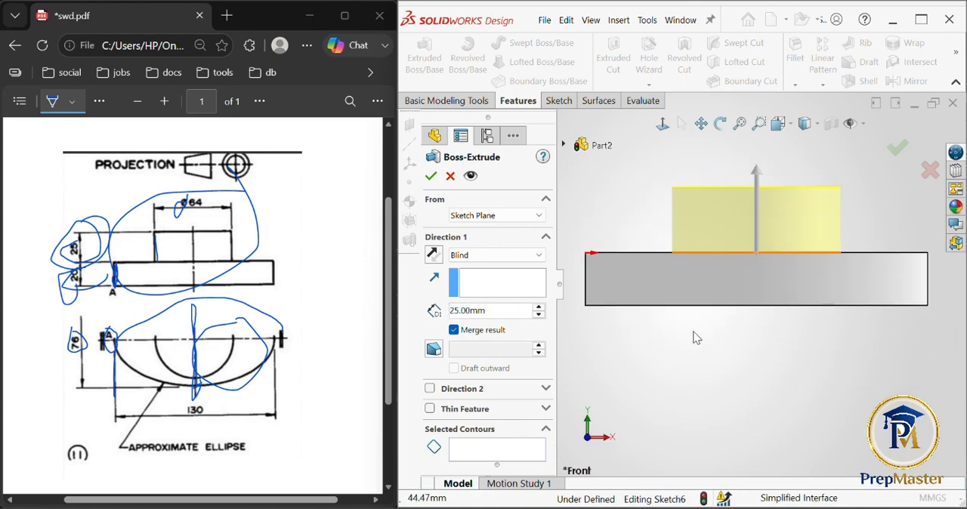
click(434, 256)
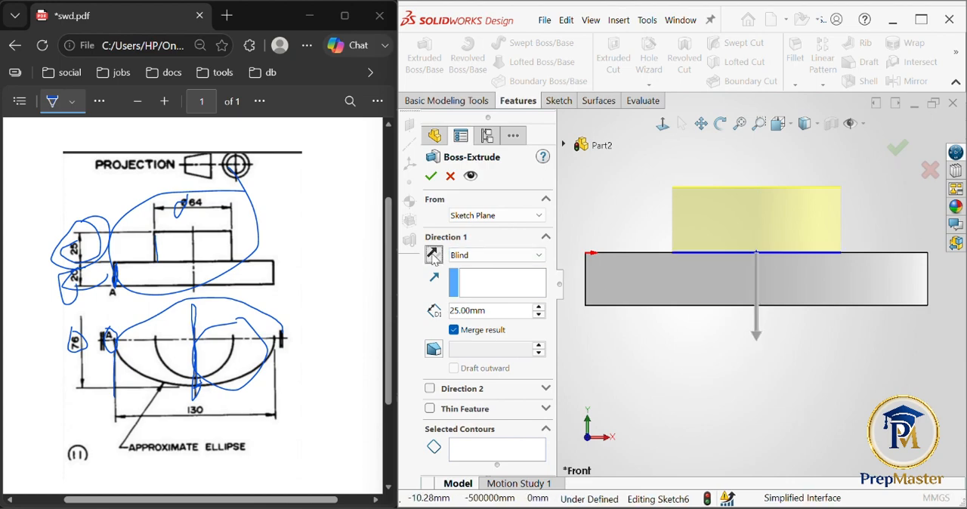
click(433, 255)
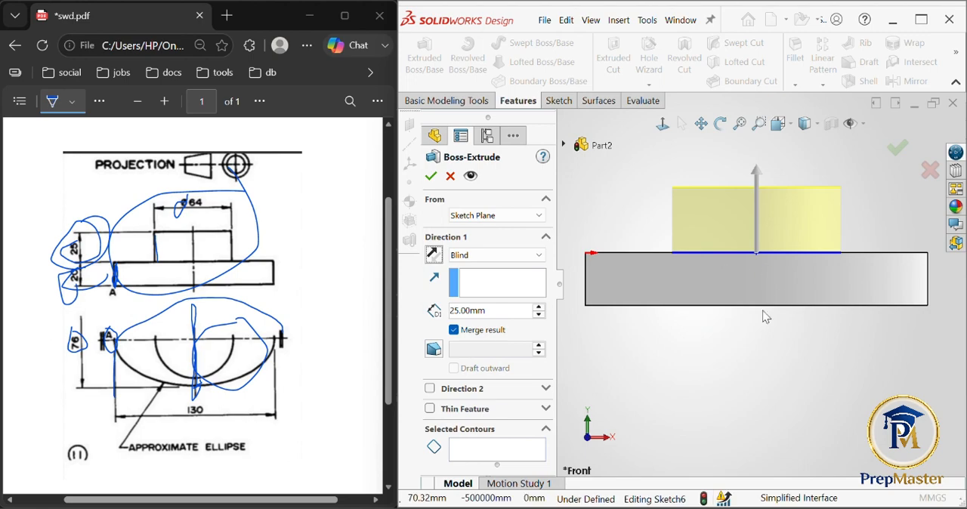
click(897, 151)
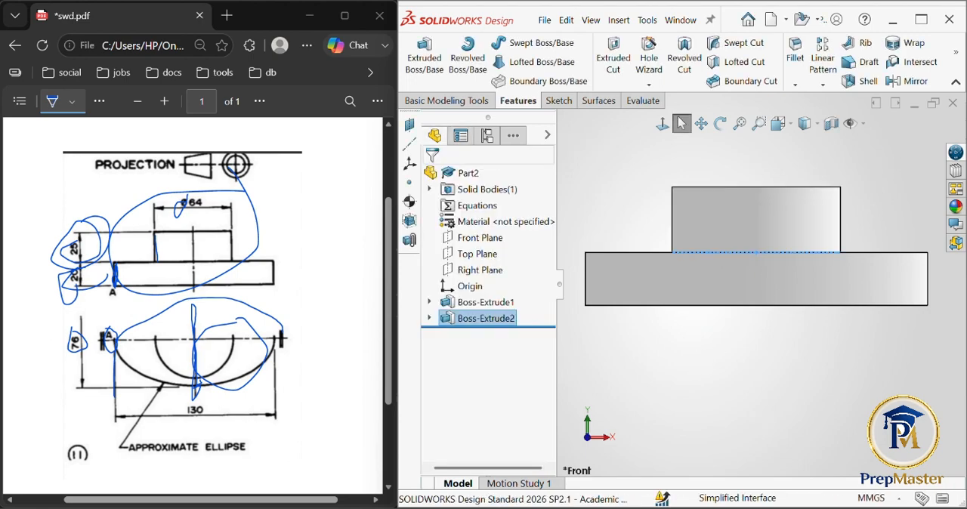
- Examine the part's boss and elliptical base in the top and front views for comparison with the PDF drawing
middle_drag(765, 425, 782, 446)
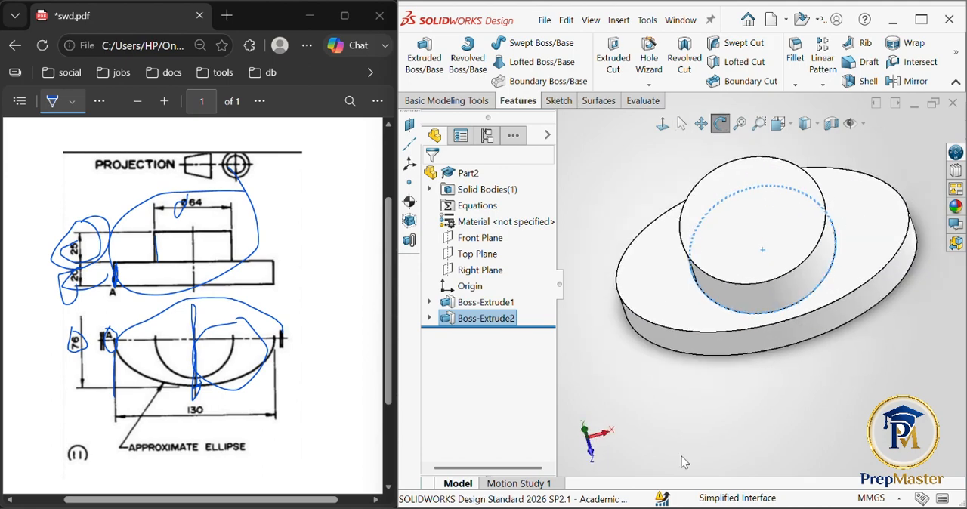
click(587, 437)
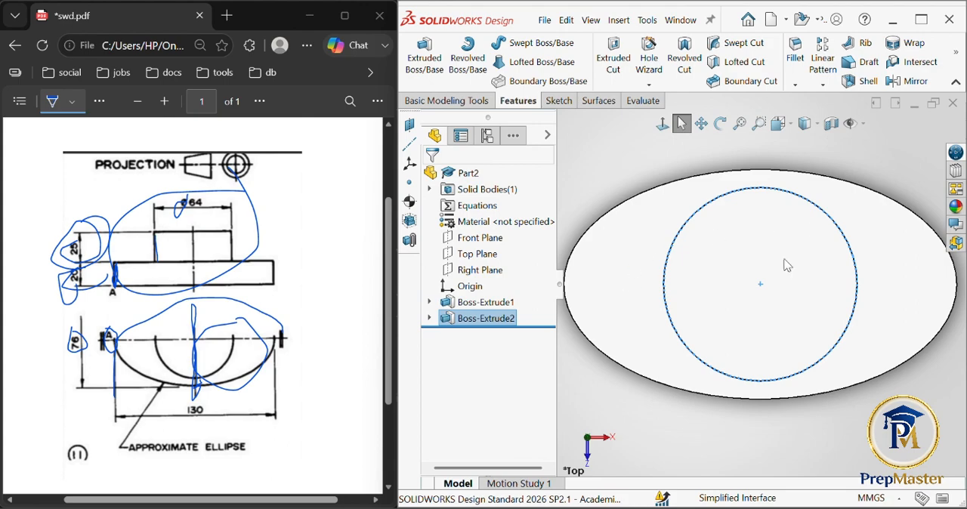
click(589, 453)
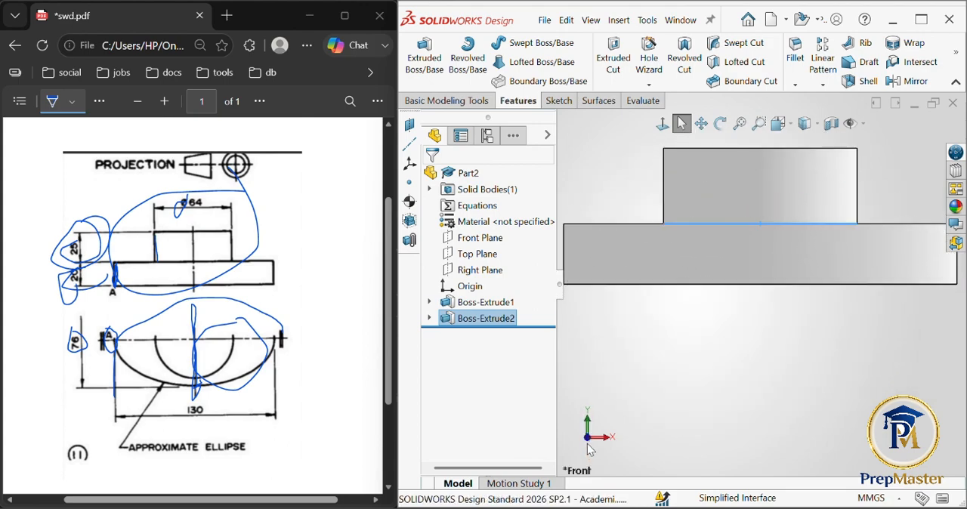
key(f)
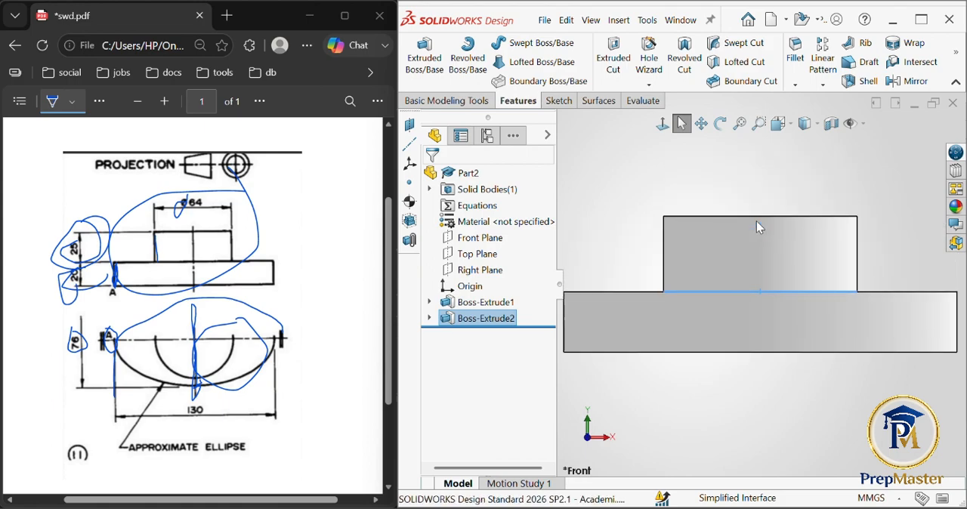
click(893, 176)
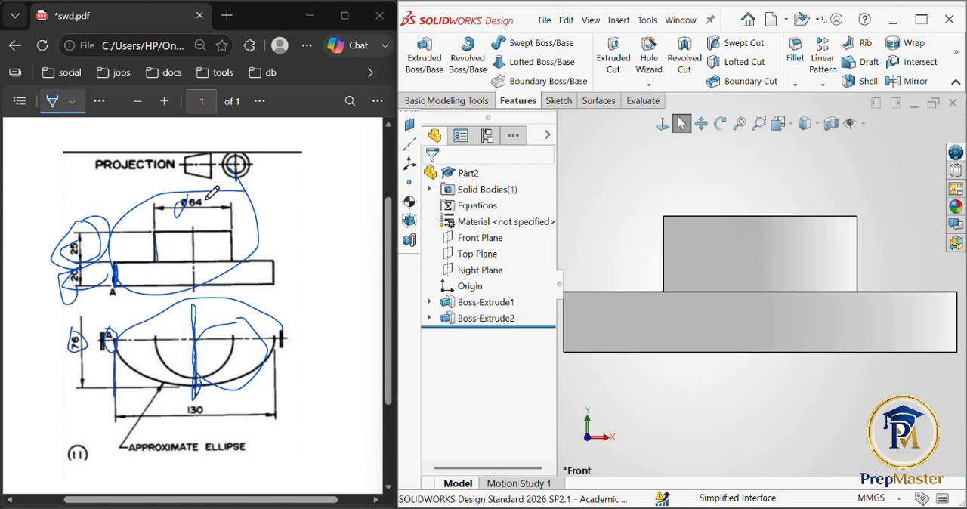